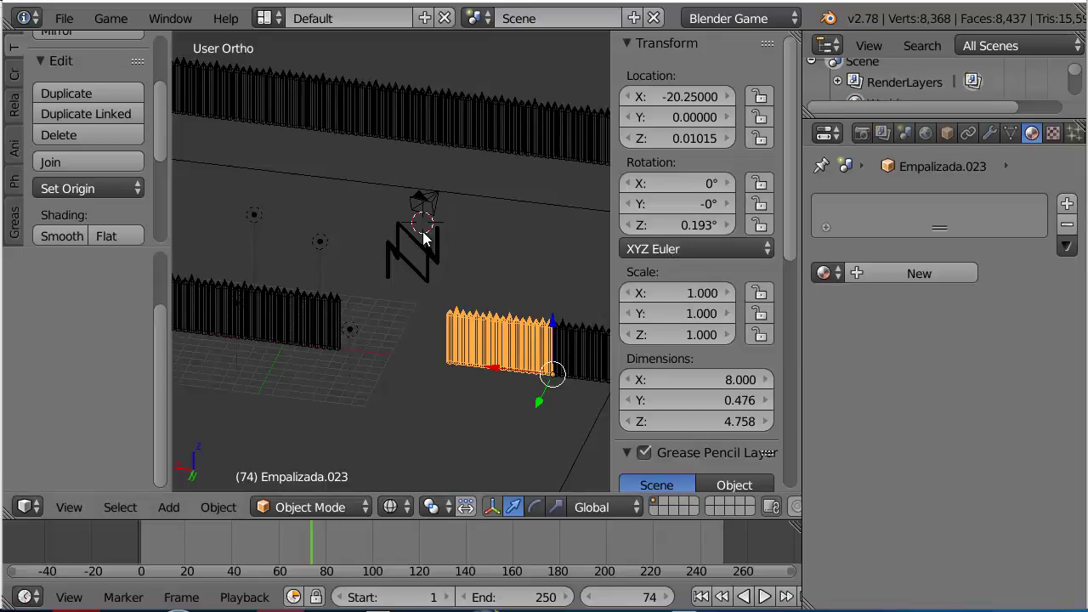
- Orbit higher and select front and back fence segments, Empalizada.021 to .023 and .010 to .014
mouse_move(425, 239)
middle_down()
mouse_move(415, 230)
mouse_move(444, 243)
middle_up()
click(518, 357)
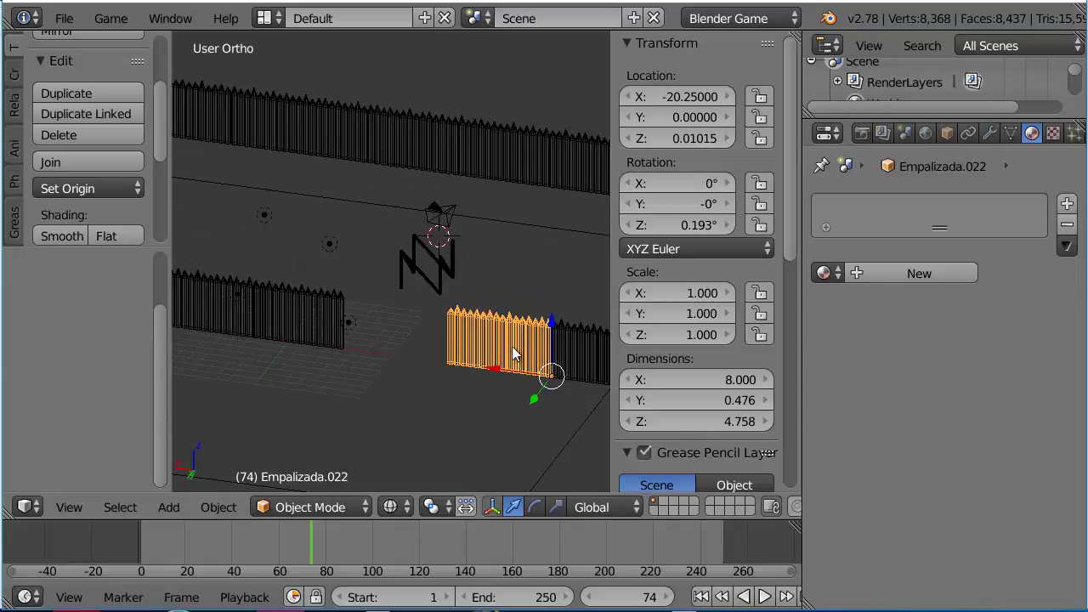
click(321, 314)
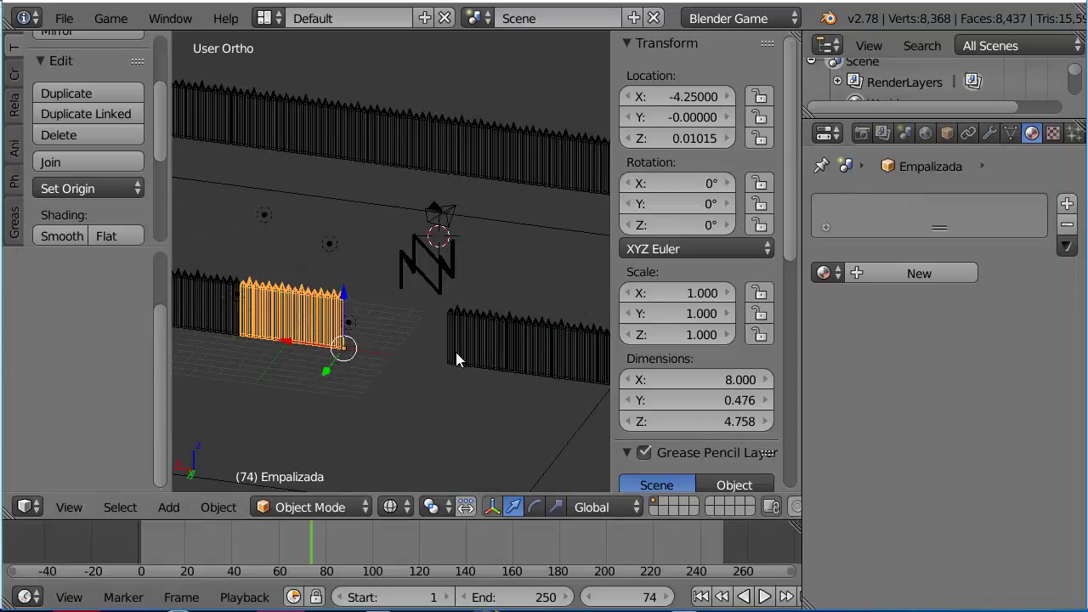
click(499, 338)
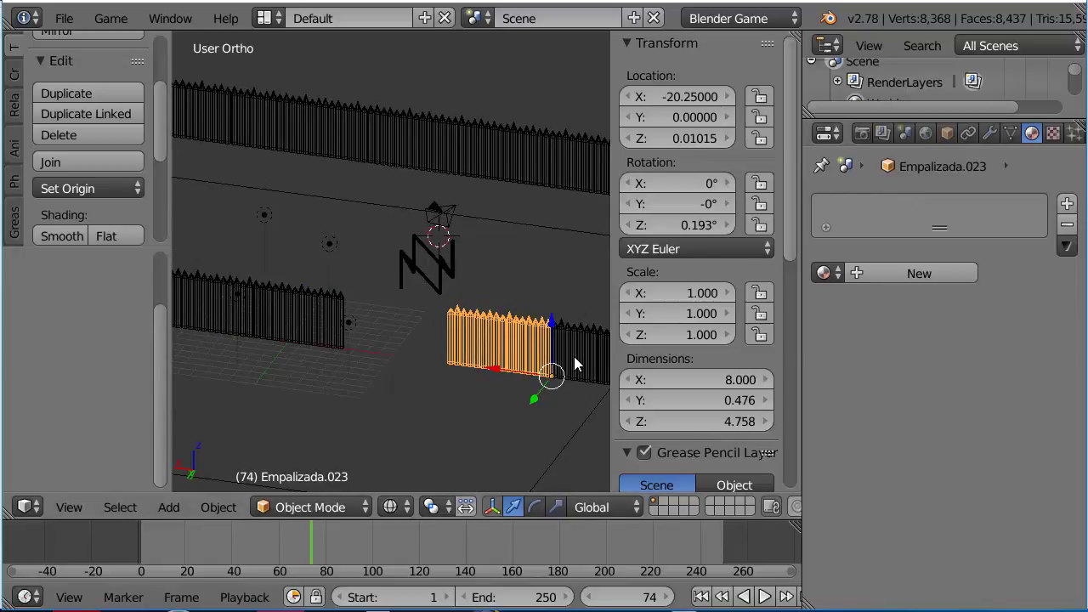
click(575, 358)
click(500, 355)
click(396, 162)
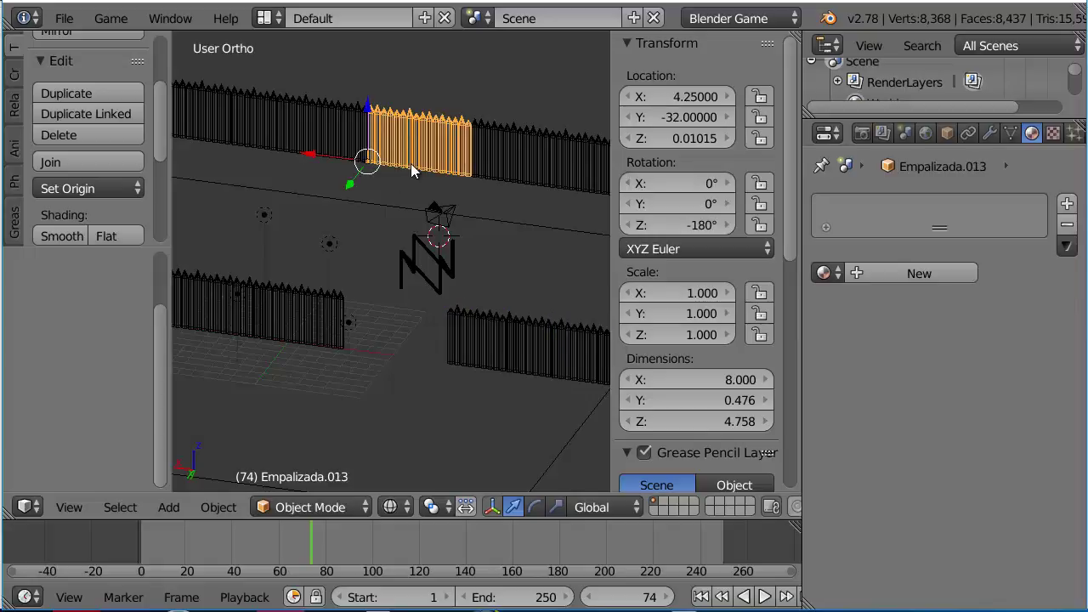
click(513, 151)
click(417, 144)
click(312, 116)
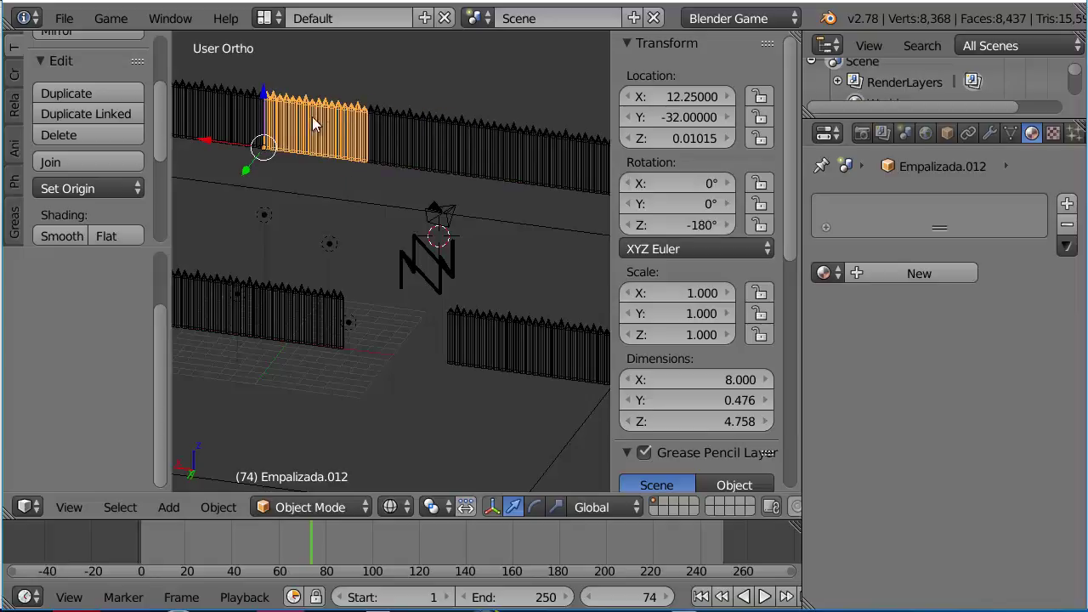
click(243, 101)
click(313, 107)
- Right-click through the back fence segments Empalizada.010, .012, .013 and .014
right_click(375, 124)
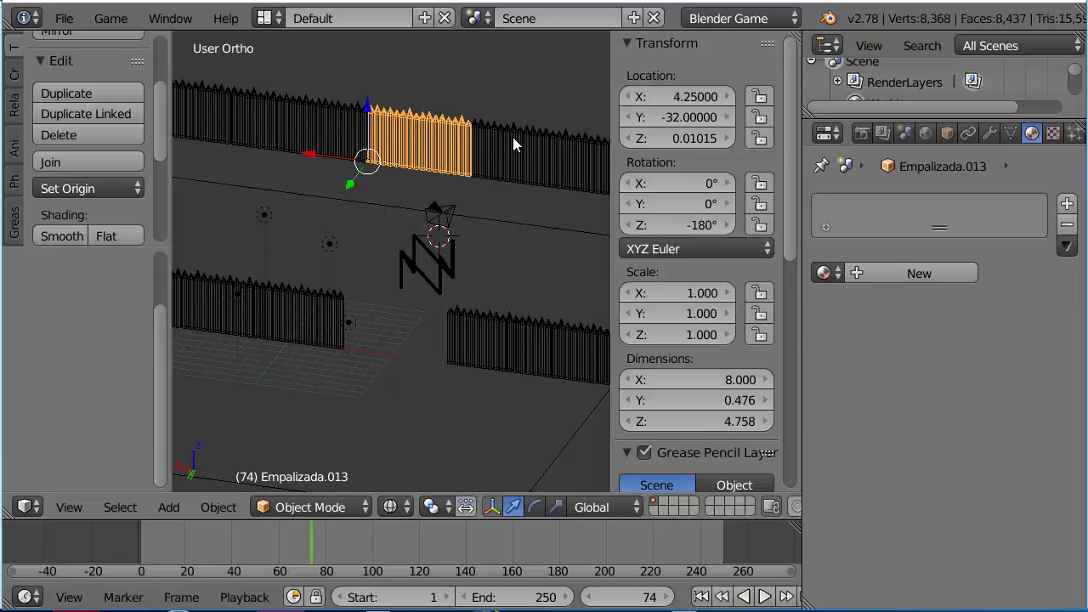
right_click(515, 166)
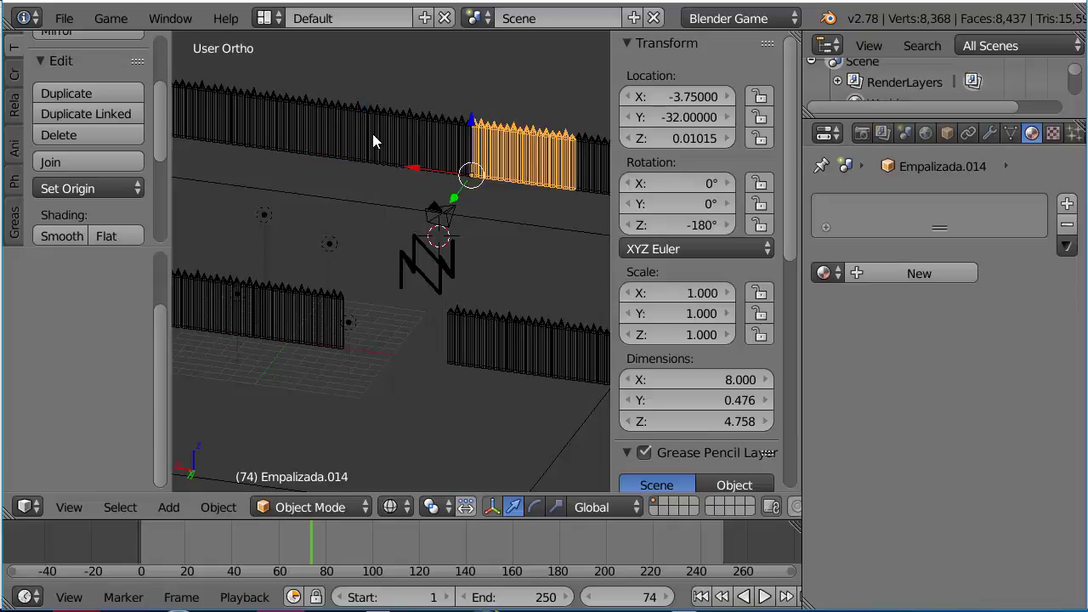
right_click(373, 138)
right_click(311, 126)
right_click(248, 114)
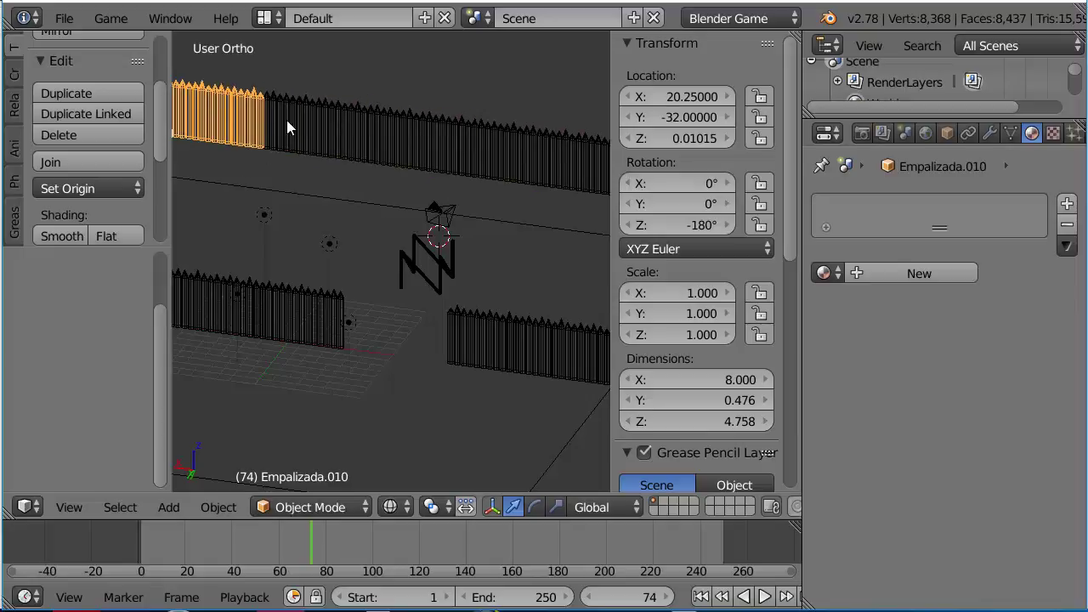
right_click(286, 120)
right_click(399, 134)
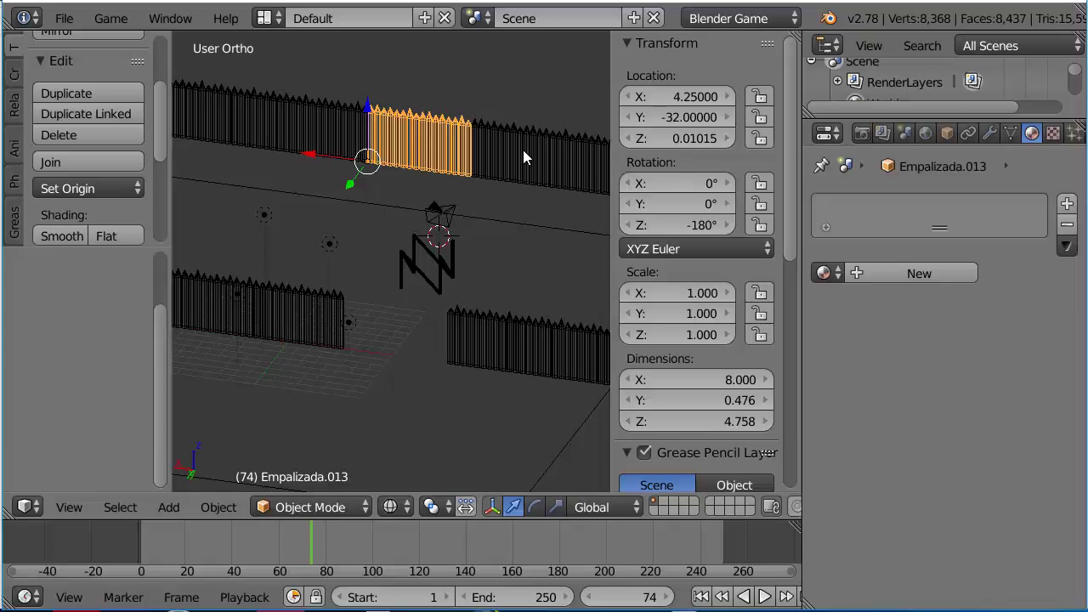
right_click(280, 134)
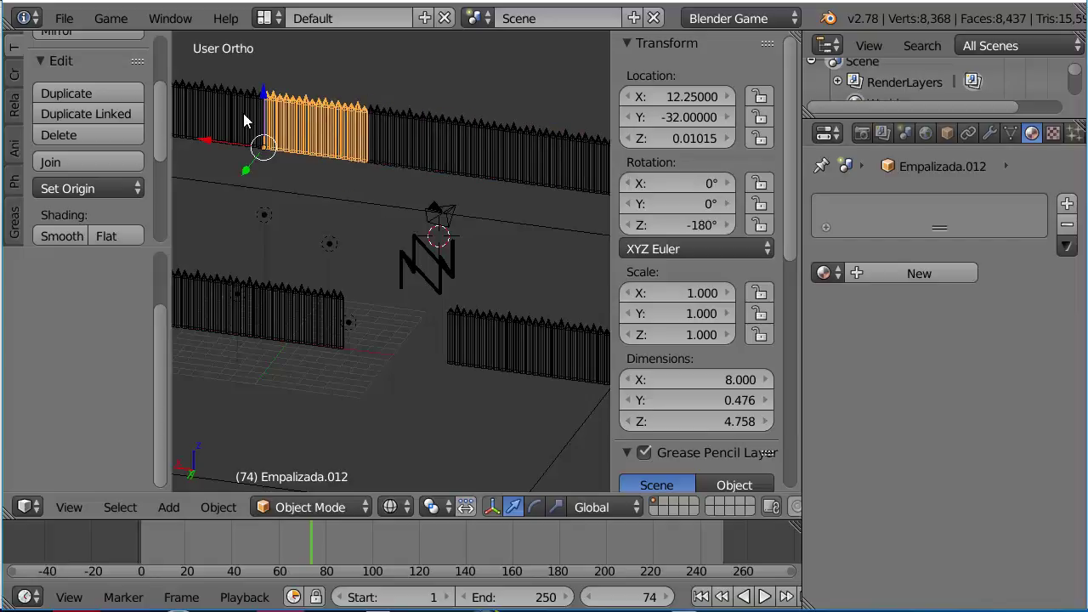
right_click(244, 119)
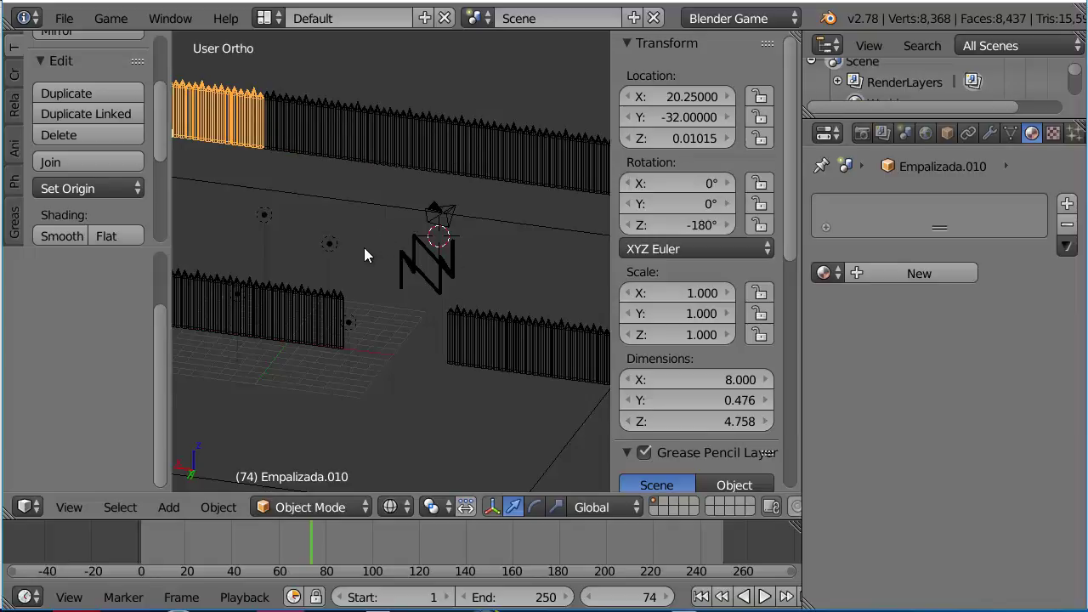
- Select the front fence segments Empalizada, Empalizada.001, .021 and .023 in turn
scroll(345, 180, down, 3)
scroll(345, 180, up, 2)
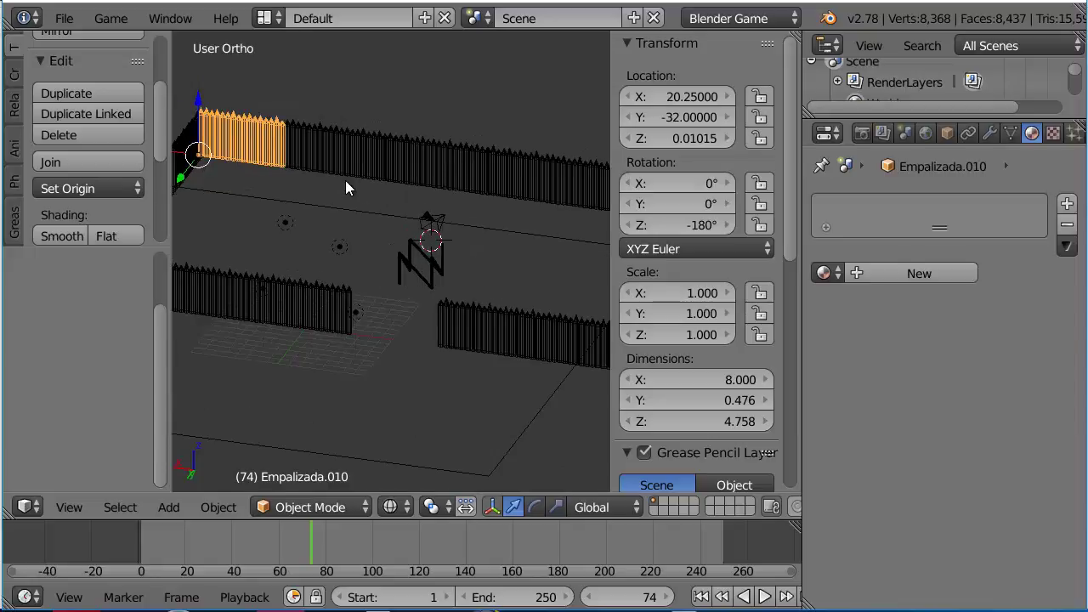
scroll(345, 180, up, 1)
right_click(461, 311)
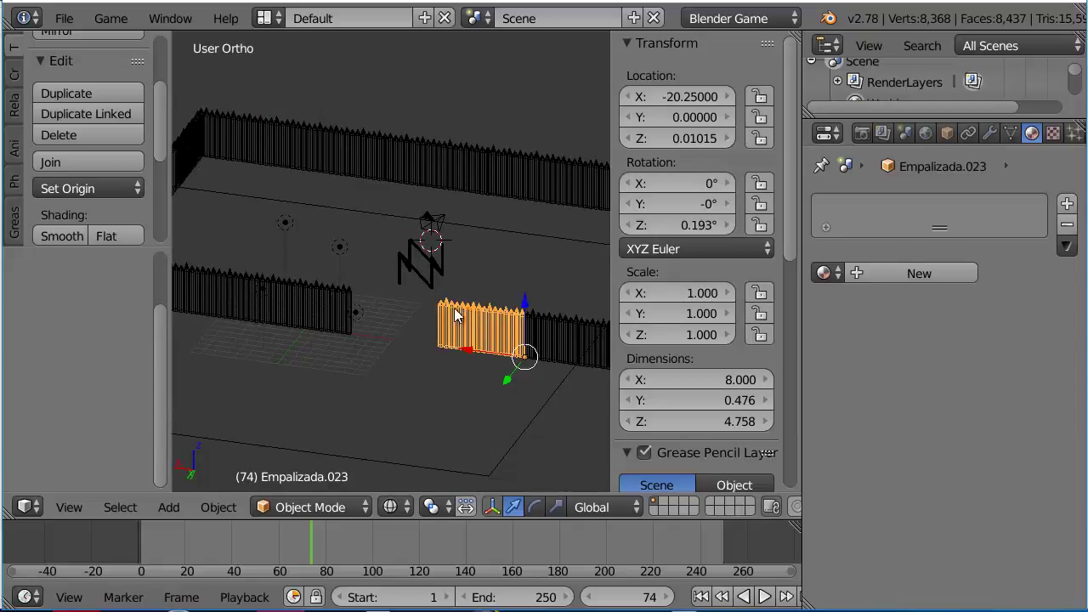
right_click(328, 298)
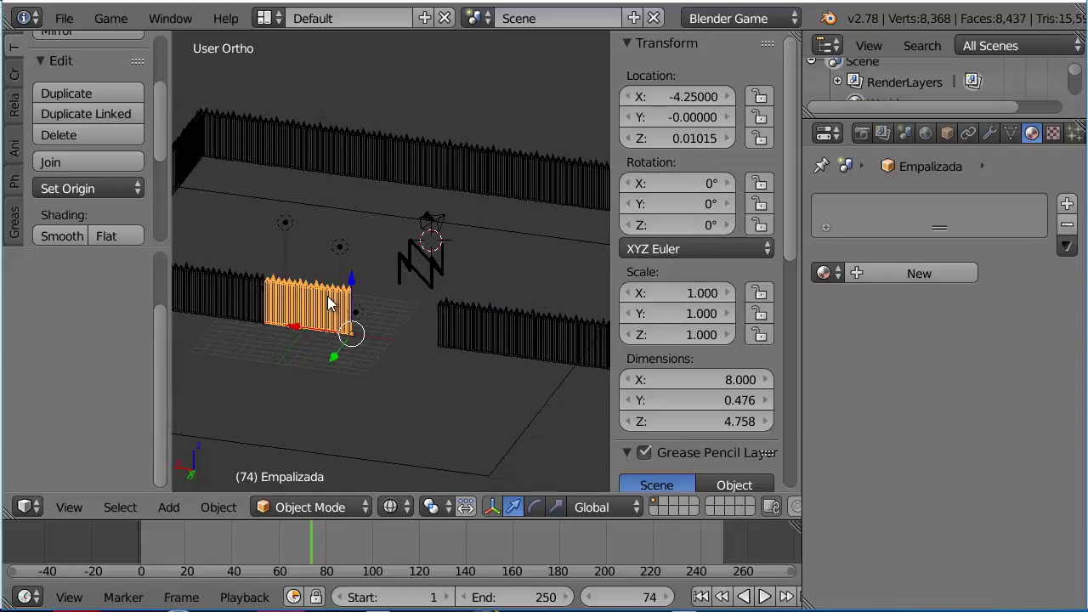
right_click(482, 324)
right_click(561, 337)
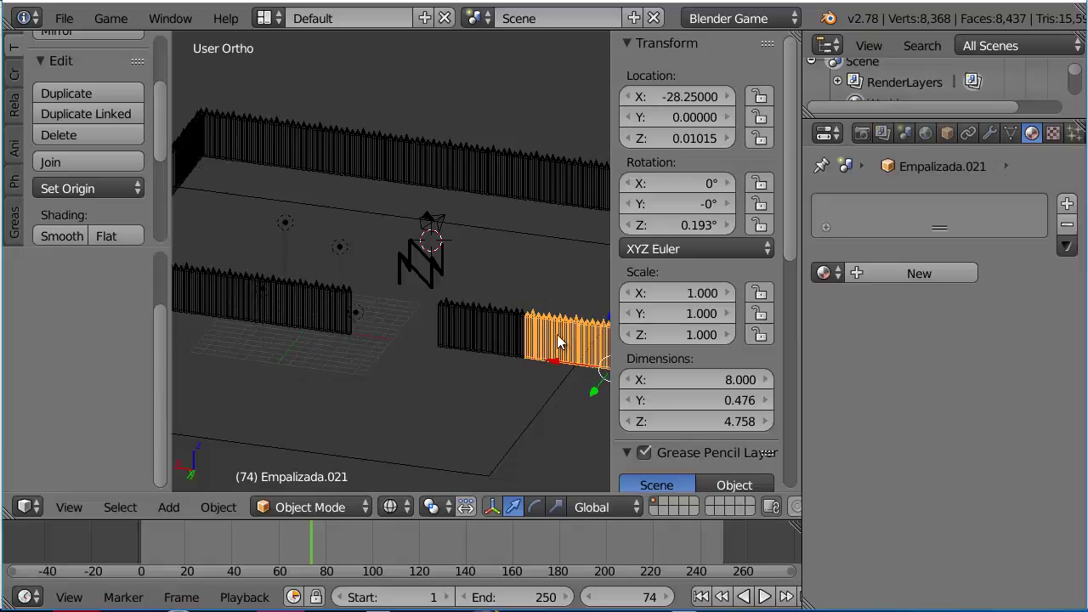
right_click(493, 323)
right_click(325, 308)
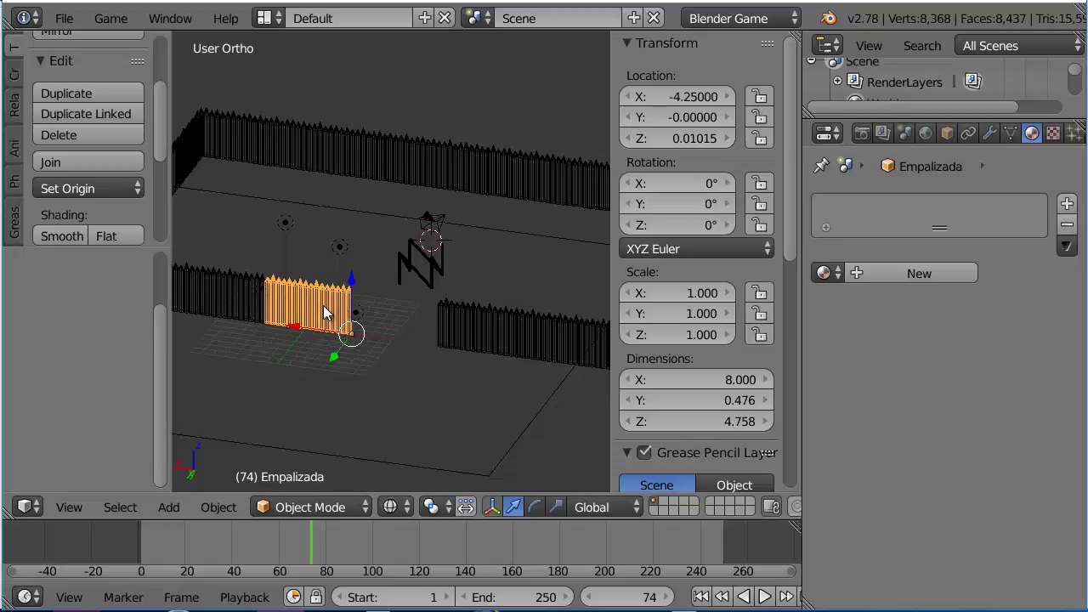
right_click(235, 296)
right_click(328, 307)
right_click(480, 322)
right_click(318, 302)
- Enlarge the Outliner by lowering its border and scroll through the object list
scroll(433, 204, down, 4)
scroll(448, 211, up, 2)
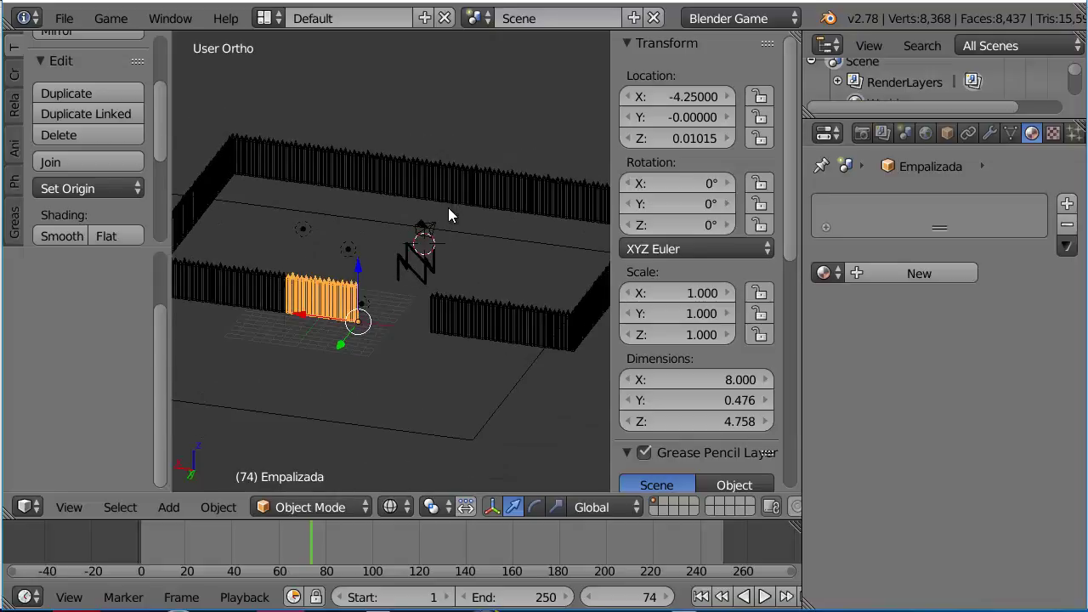
scroll(448, 212, up, 2)
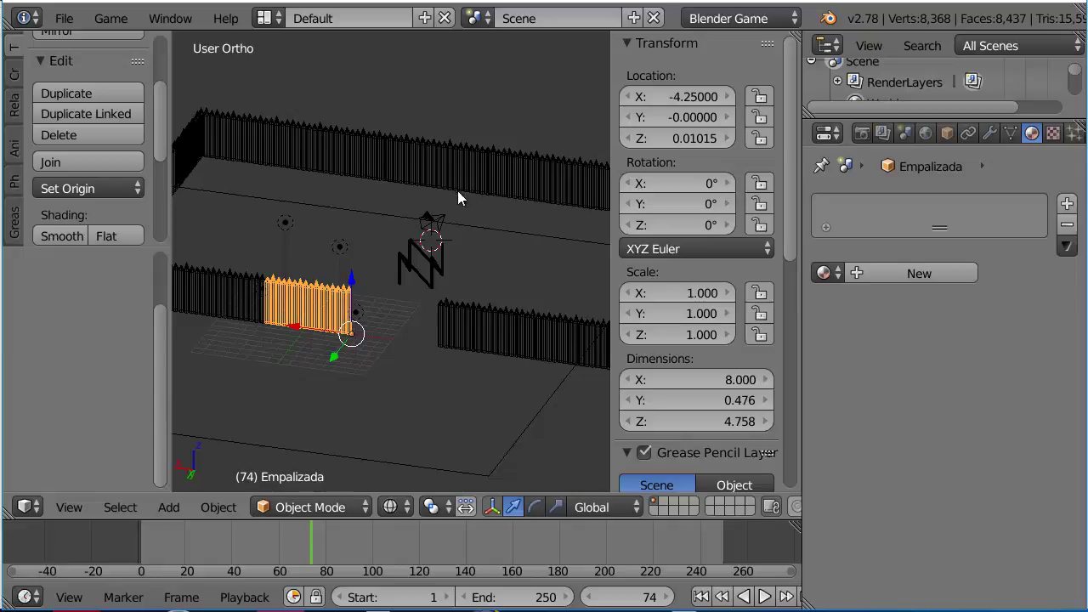
scroll(463, 188, down, 2)
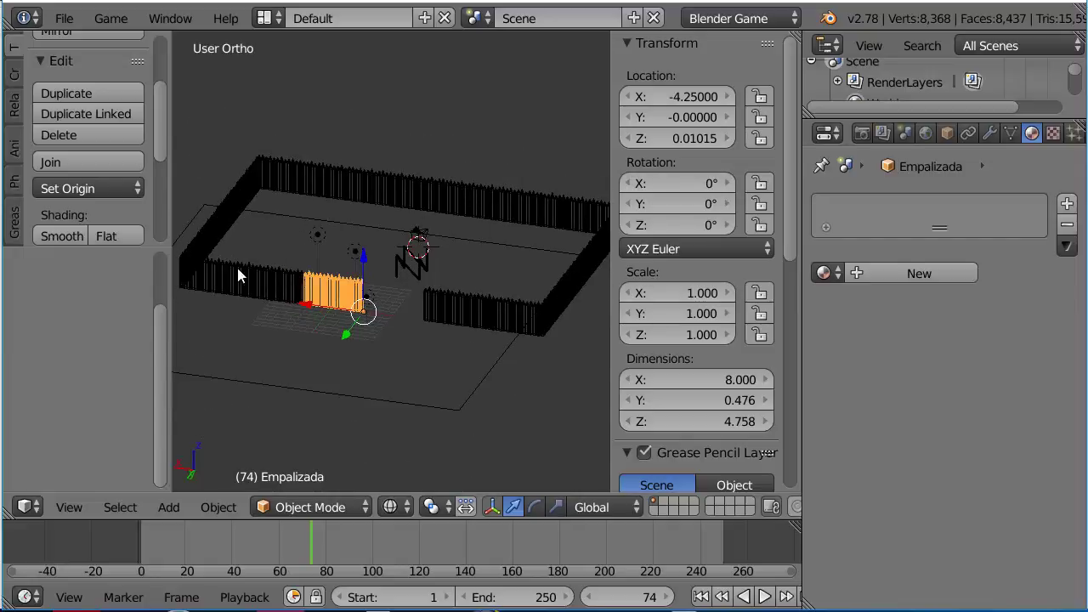
scroll(484, 226, up, 1)
scroll(483, 228, up, 1)
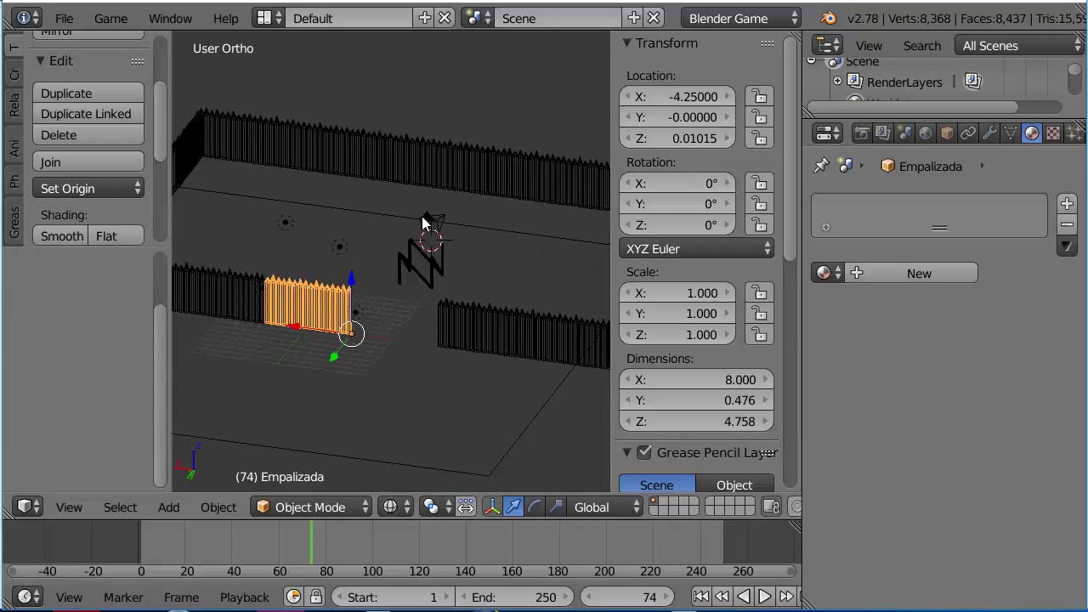
scroll(429, 208, down, 1)
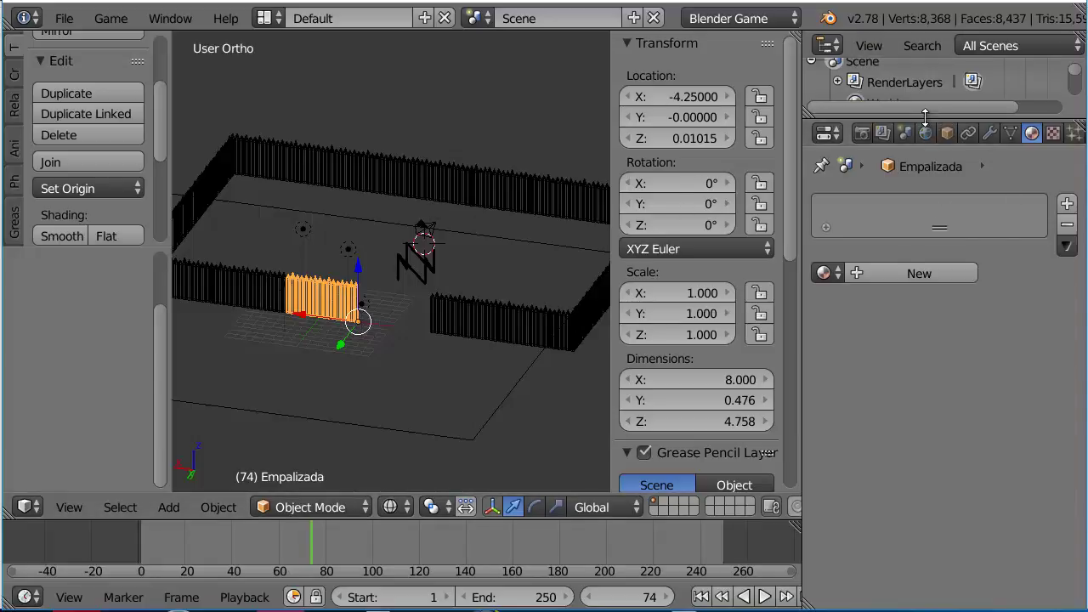
drag(925, 116, 910, 415)
scroll(943, 257, down, 4)
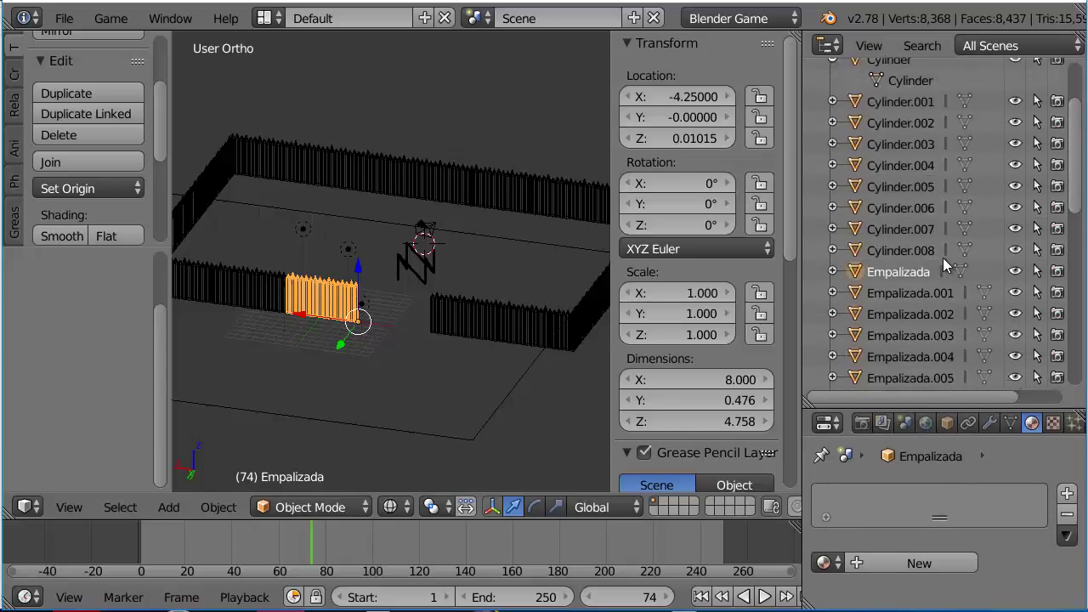
scroll(942, 258, down, 1)
scroll(943, 258, down, 5)
scroll(943, 257, up, 5)
scroll(942, 257, up, 2)
scroll(941, 254, down, 1)
scroll(942, 254, up, 1)
scroll(942, 254, up, 5)
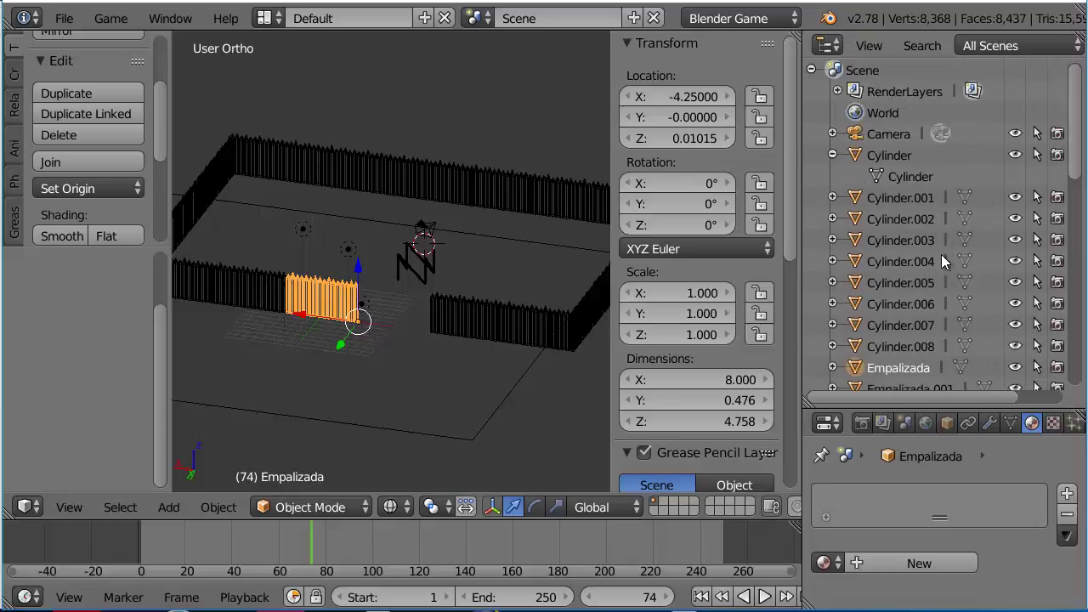
scroll(941, 254, down, 4)
scroll(940, 254, down, 2)
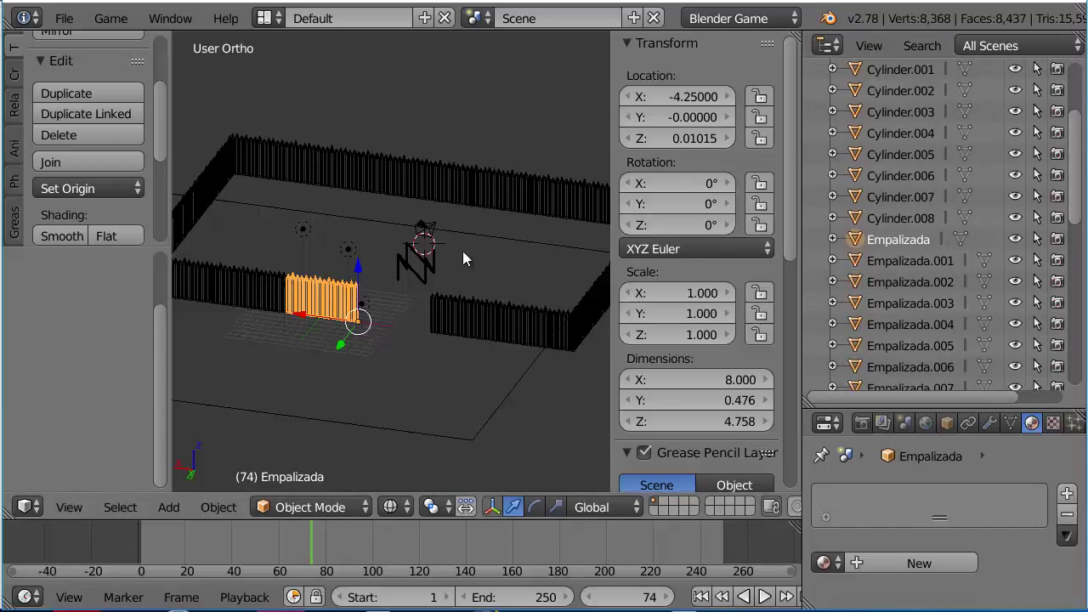
- Select the posts Cylinder.005, Cylinder.003, Cylinder.002 and Cylinder.001
right_click(408, 264)
right_click(416, 267)
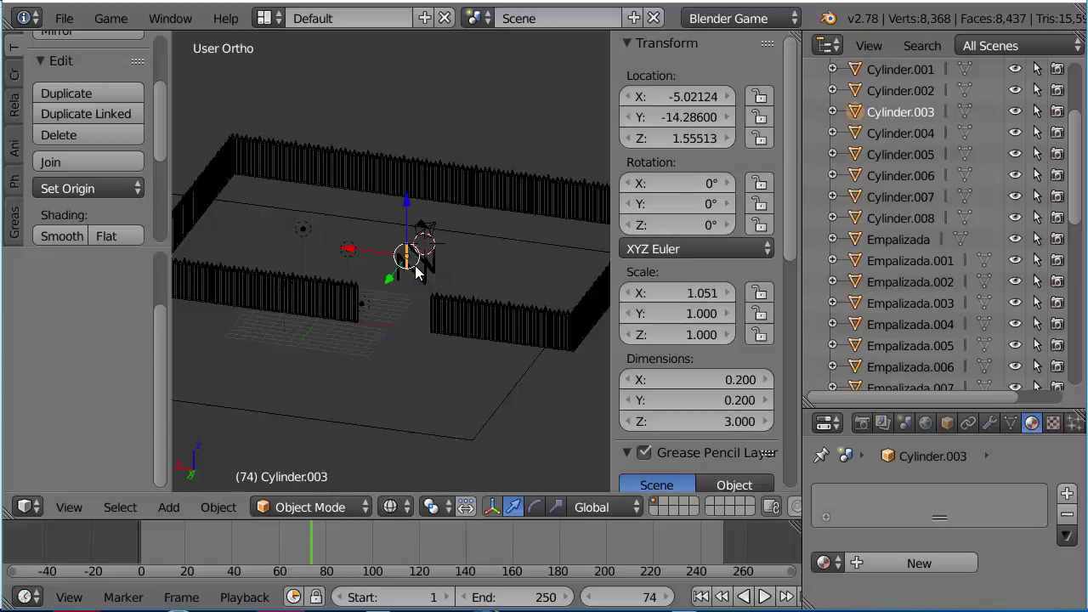
right_click(415, 268)
right_click(418, 265)
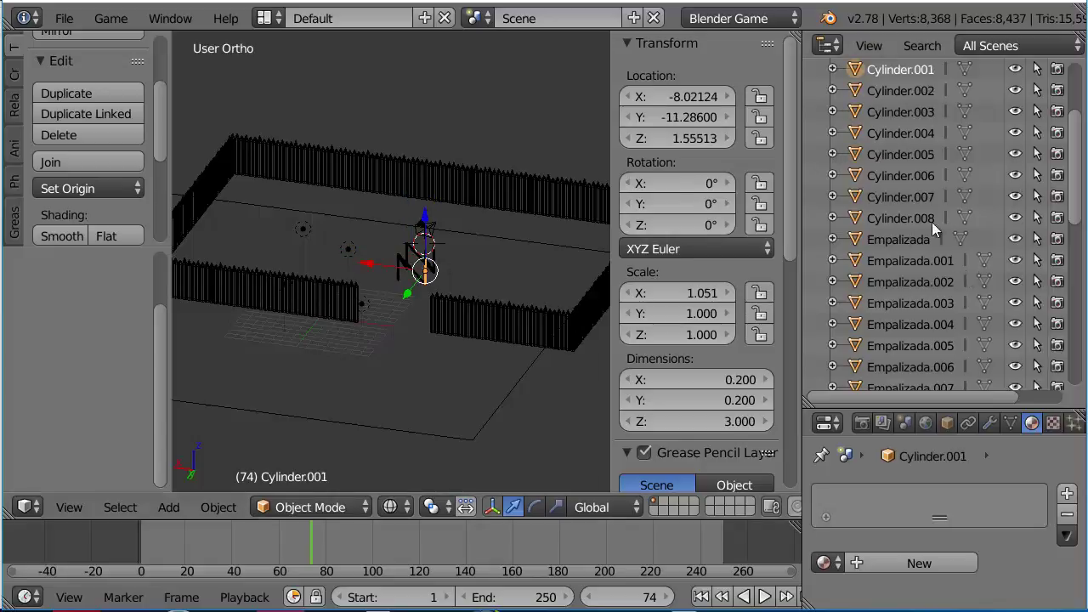
- Select Empalizada.001 and then the original Empalizada in the Outliner
scroll(932, 222, down, 3)
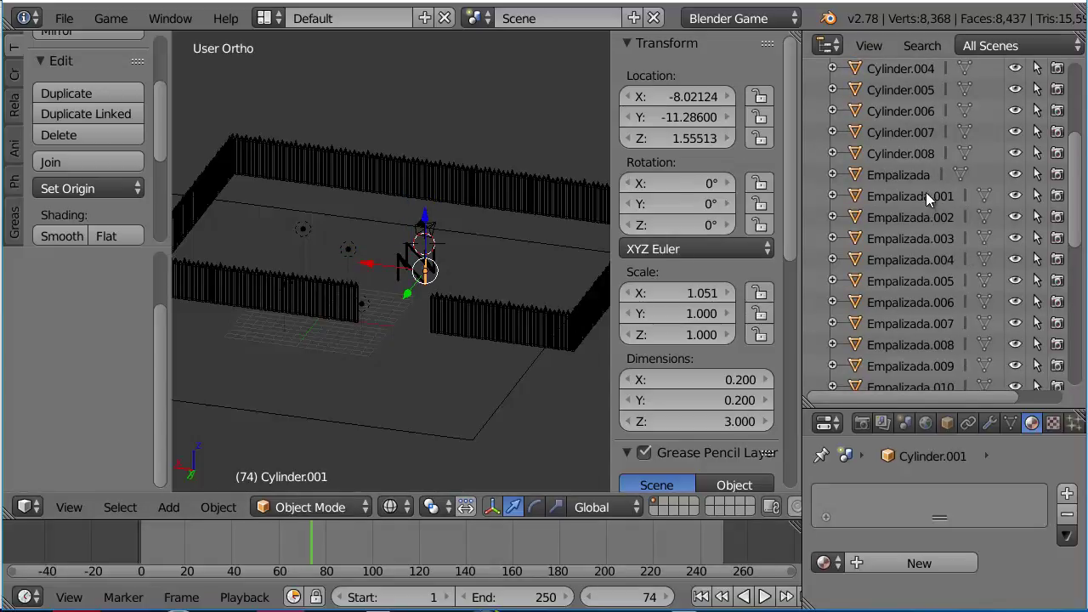
click(925, 192)
scroll(921, 211, down, 2)
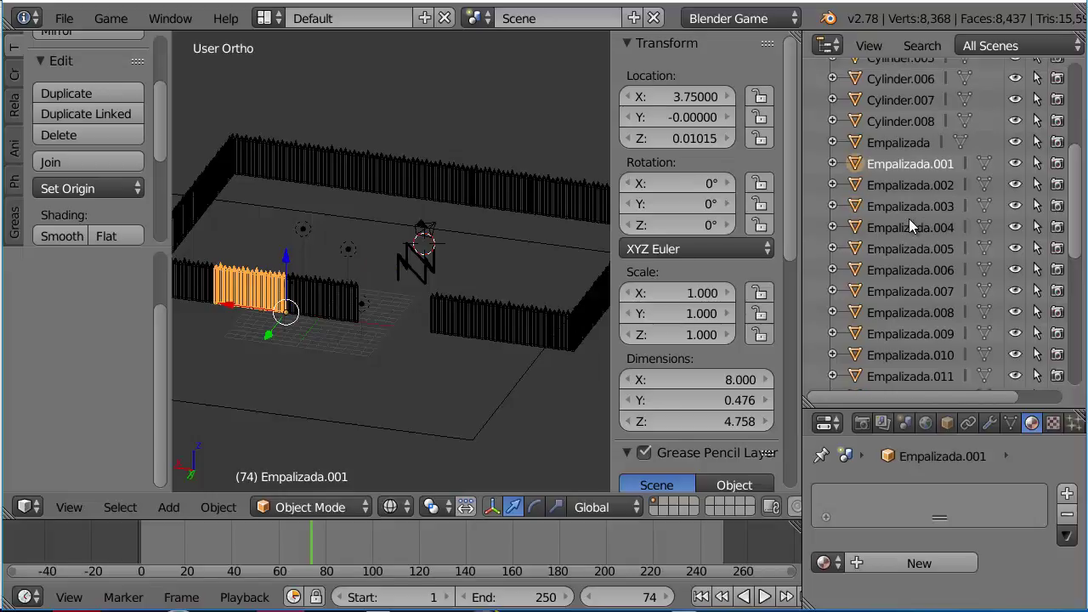
click(909, 143)
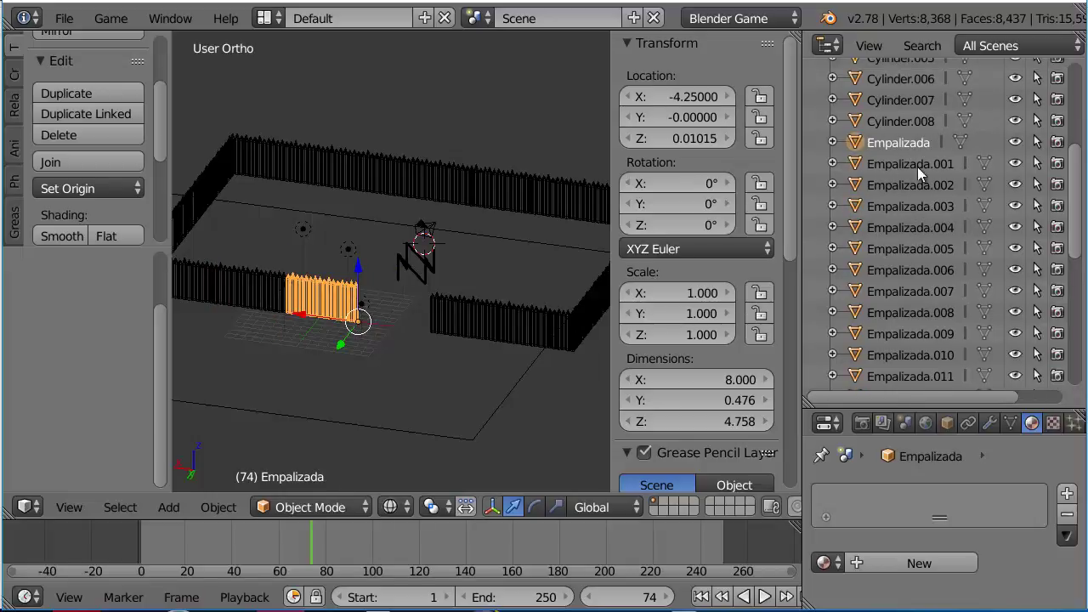
- Select Empalizada.001 and add Empalizada.002 through Empalizada.012 to the selection
scroll(990, 226, down, 2)
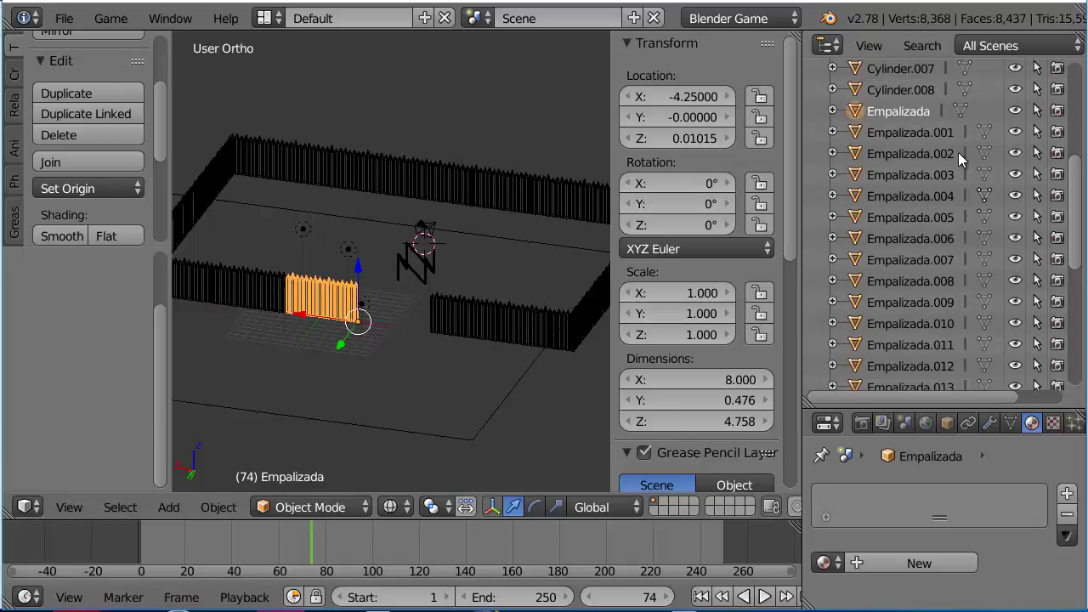
click(928, 134)
click(924, 155)
click(918, 175)
click(919, 193)
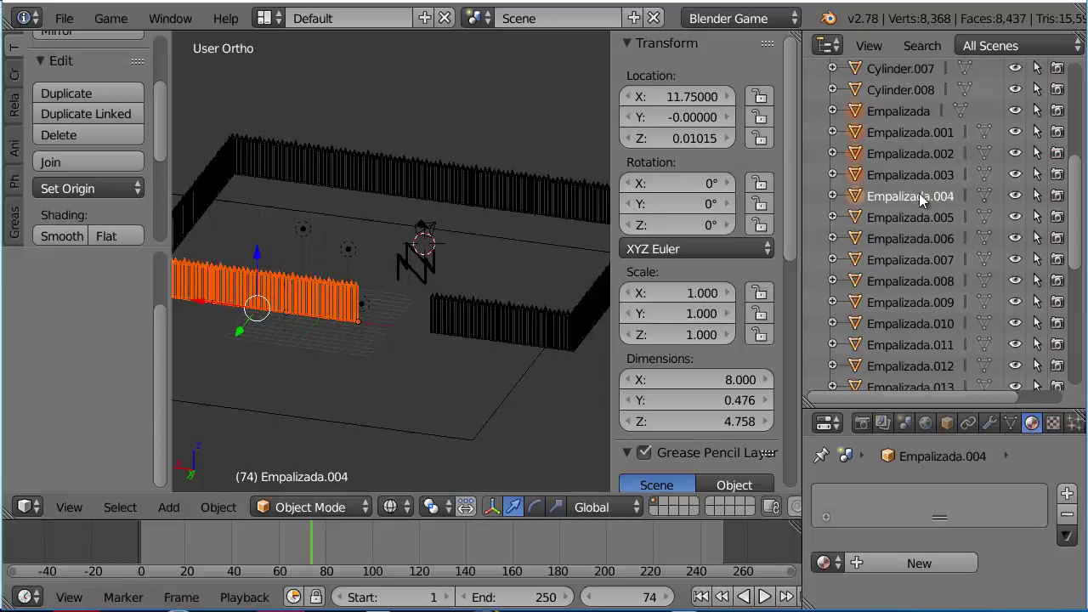
click(922, 213)
click(931, 239)
click(927, 259)
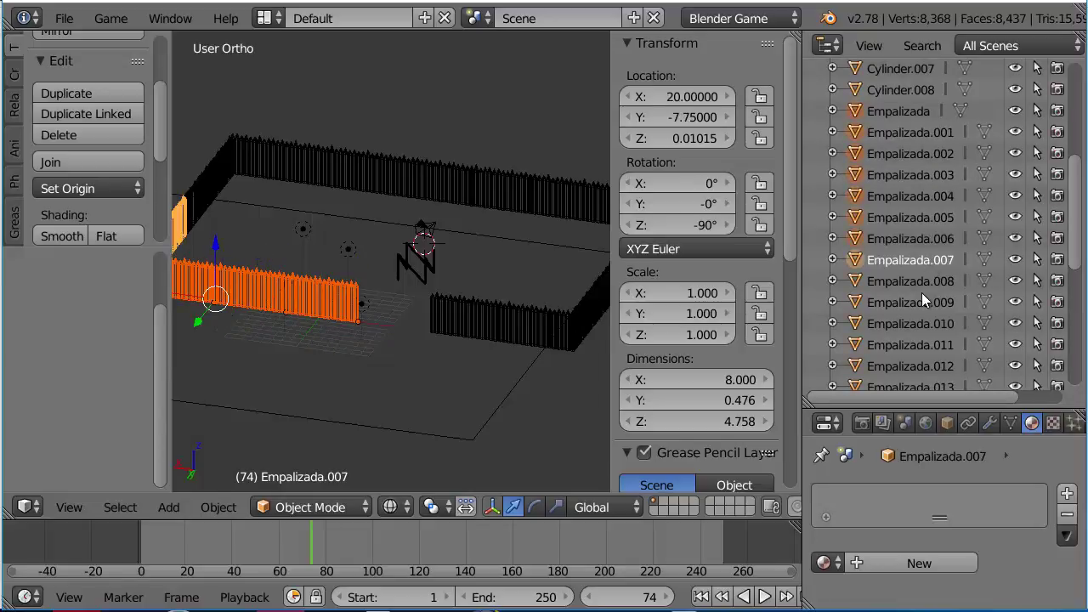
click(925, 281)
click(928, 301)
click(927, 323)
click(926, 345)
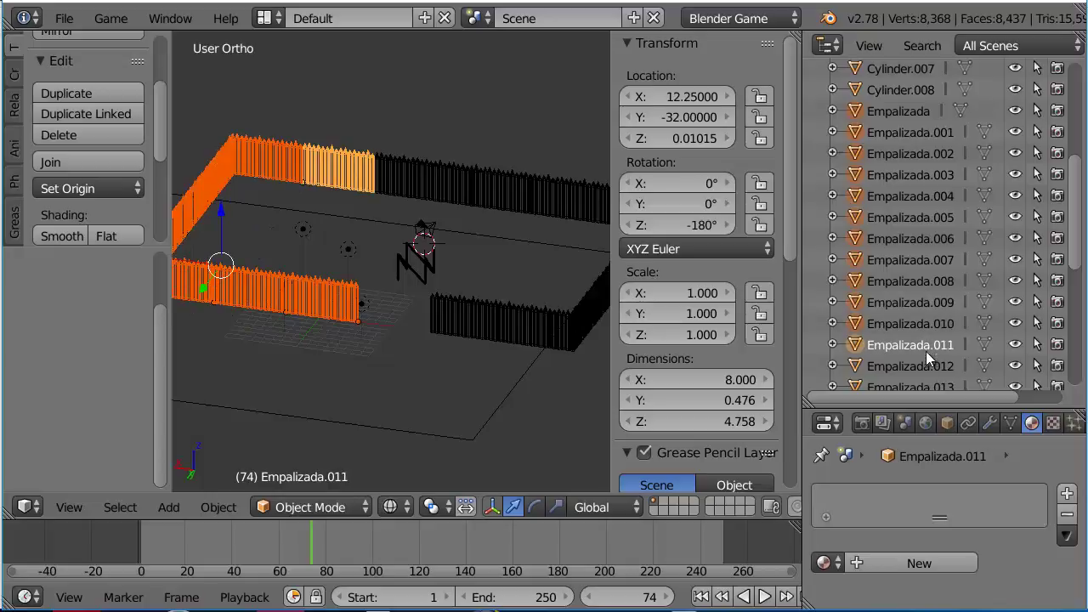
click(928, 364)
- Add Empalizada.013 through Empalizada.023 to the selection
scroll(1064, 245, down, 1)
scroll(1062, 255, down, 3)
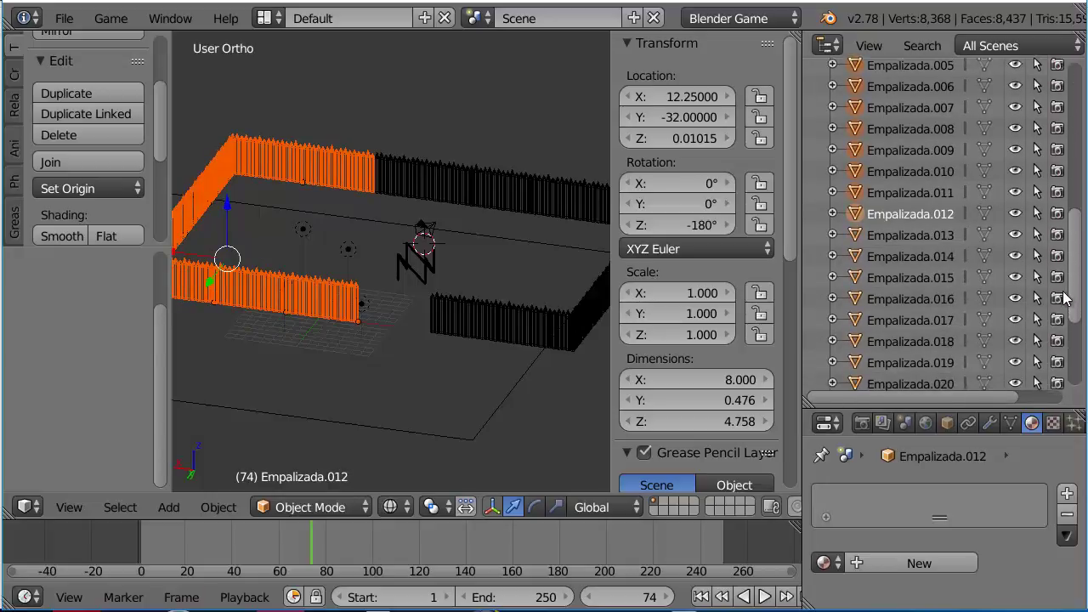
scroll(1058, 272, down, 2)
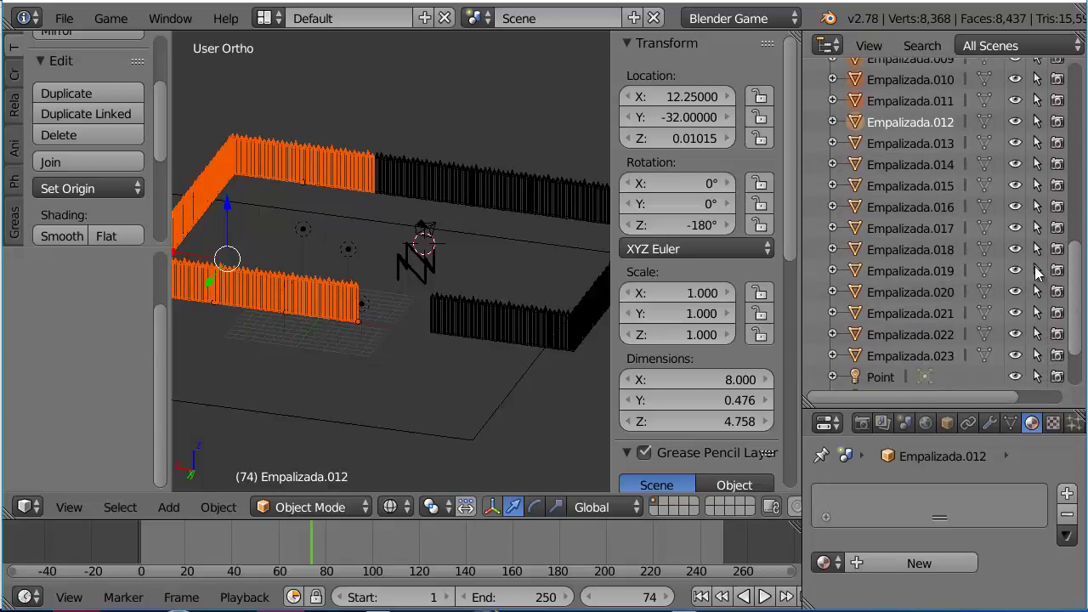
ctrl+click(927, 145)
ctrl+click(930, 165)
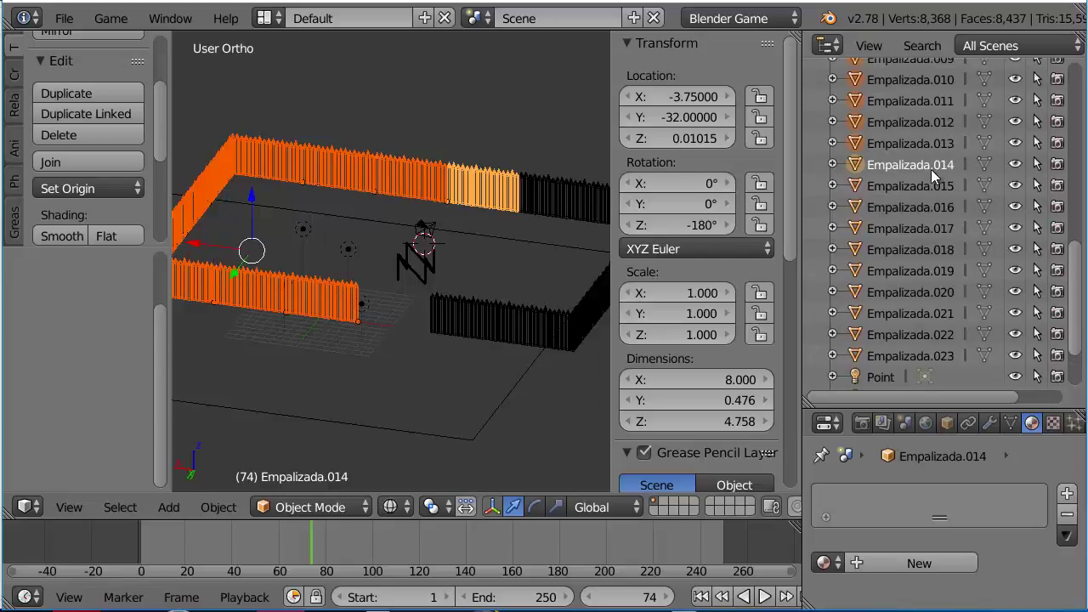
ctrl+click(932, 186)
ctrl+click(935, 207)
ctrl+click(932, 228)
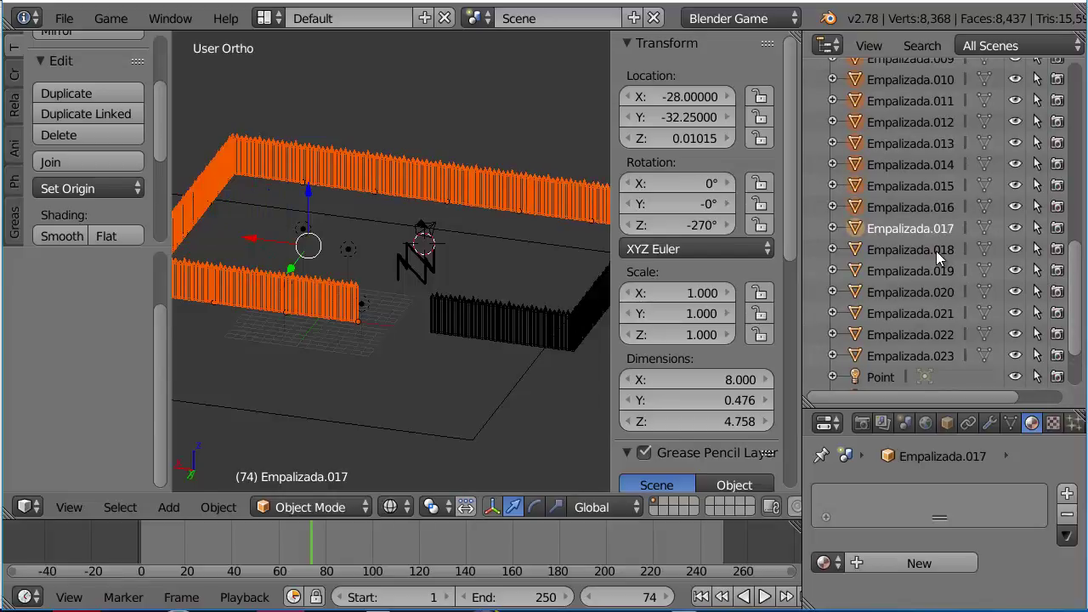
ctrl+click(936, 251)
ctrl+click(936, 270)
ctrl+click(936, 293)
ctrl+click(934, 313)
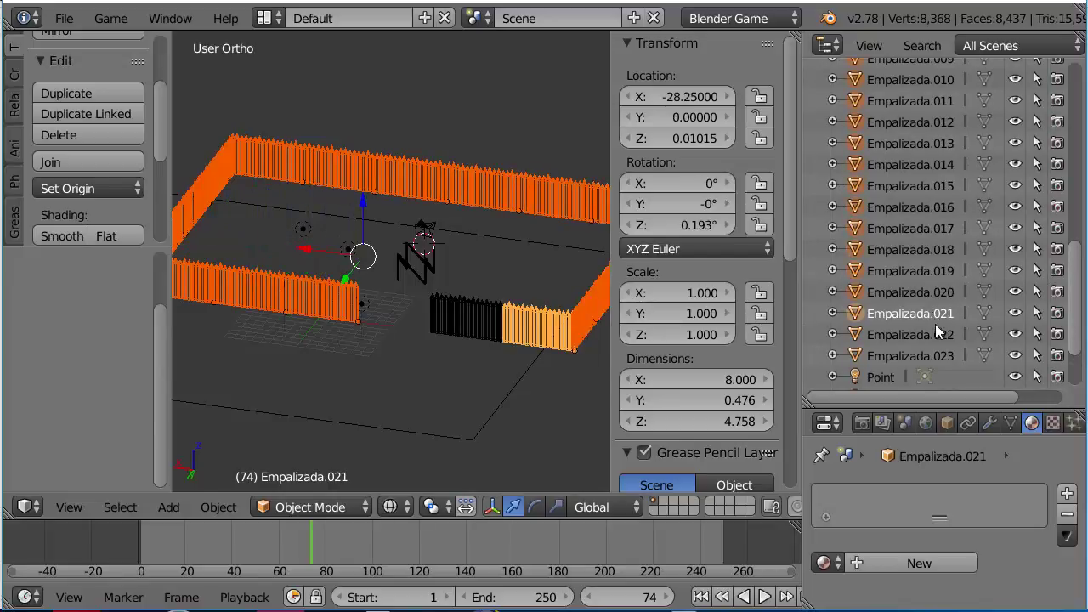
ctrl+click(934, 333)
ctrl+click(933, 356)
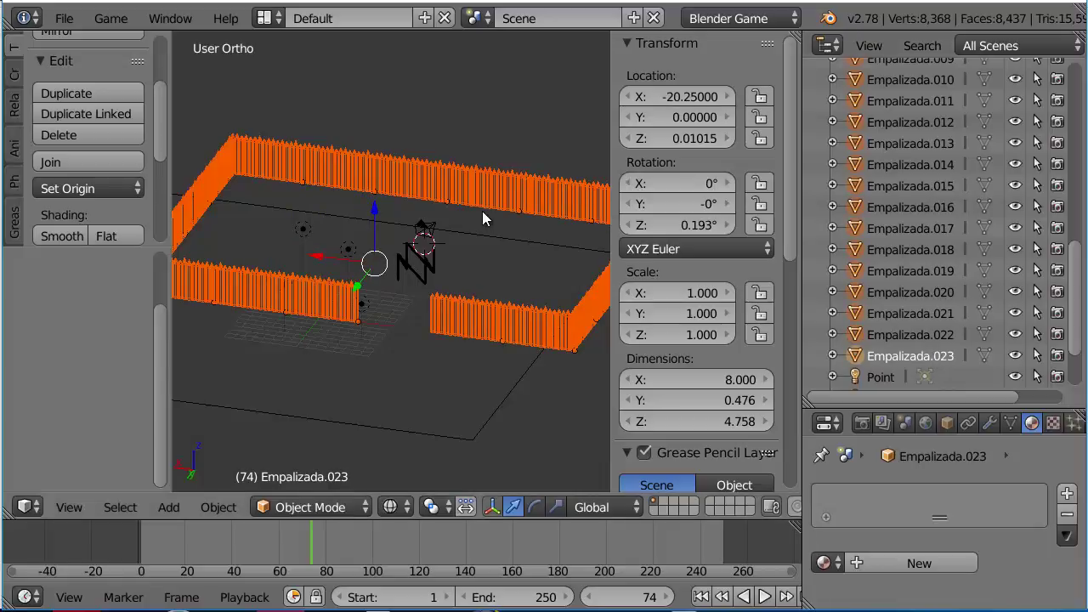
scroll(481, 212, down, 3)
scroll(482, 210, up, 2)
scroll(1028, 268, up, 2)
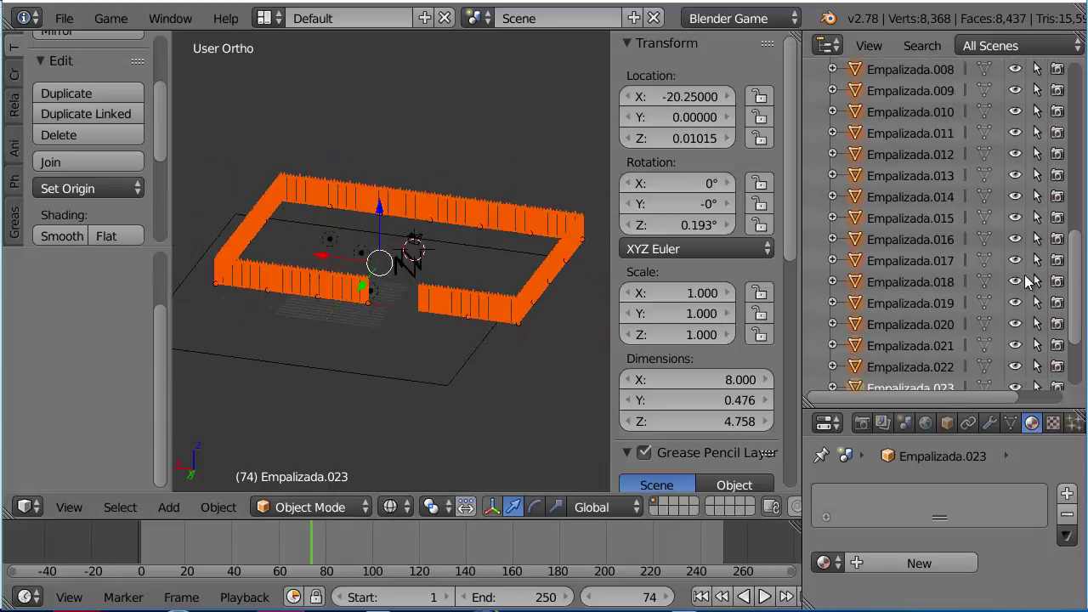
scroll(1034, 265, up, 5)
scroll(1028, 280, up, 4)
scroll(1030, 282, down, 3)
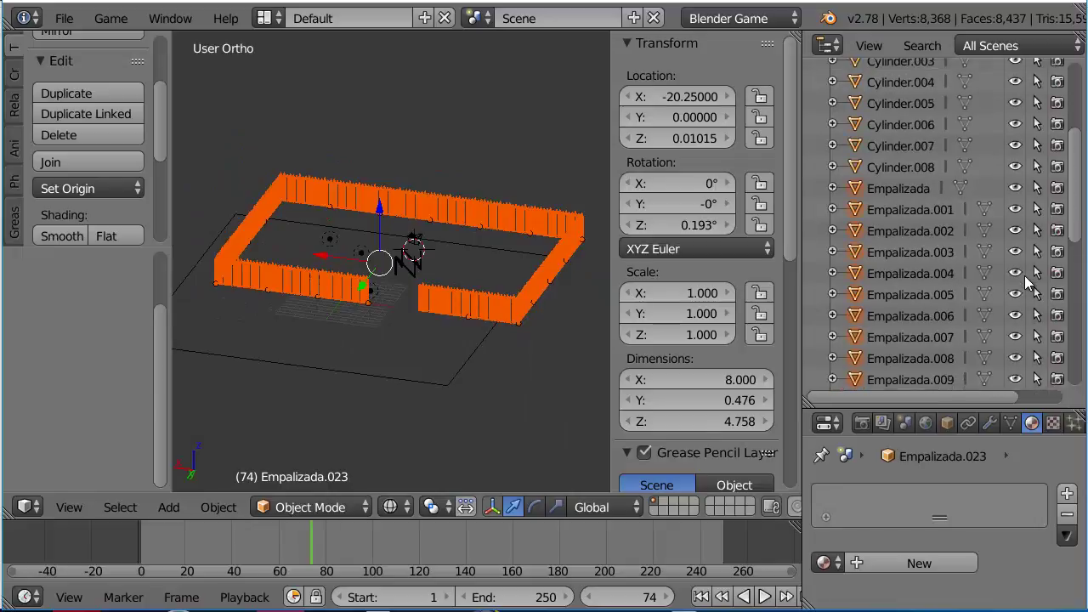
scroll(1030, 283, down, 2)
scroll(1030, 282, down, 5)
scroll(1030, 282, down, 5)
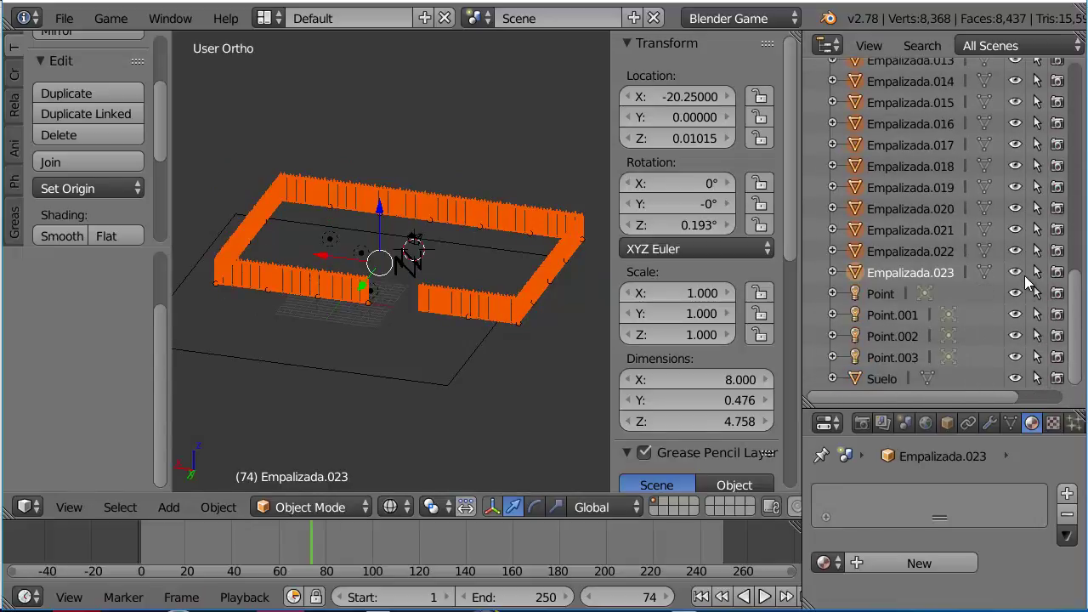
scroll(437, 235, up, 1)
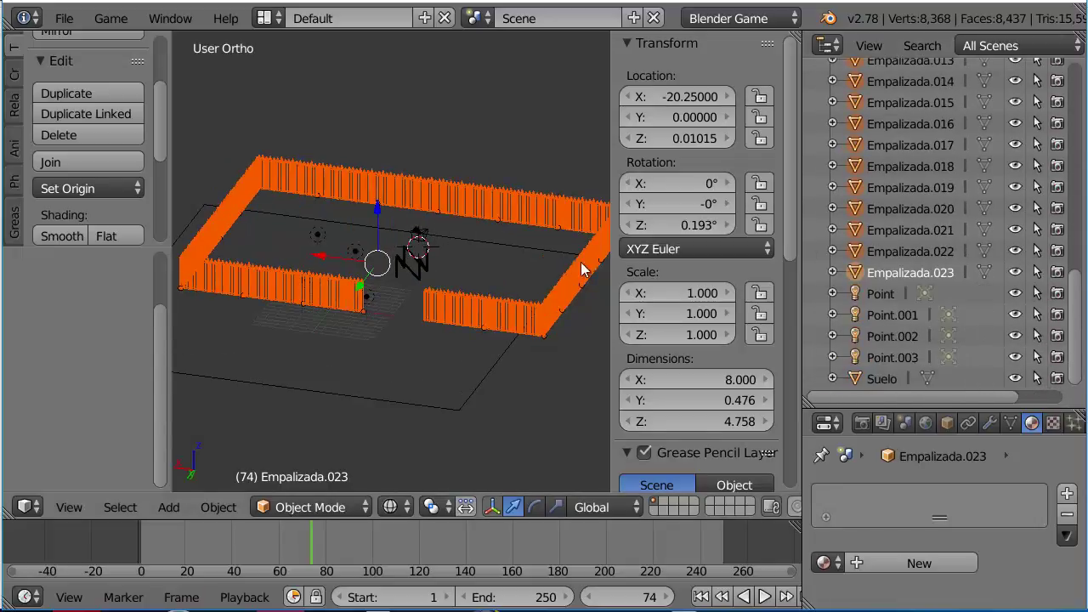
click(896, 276)
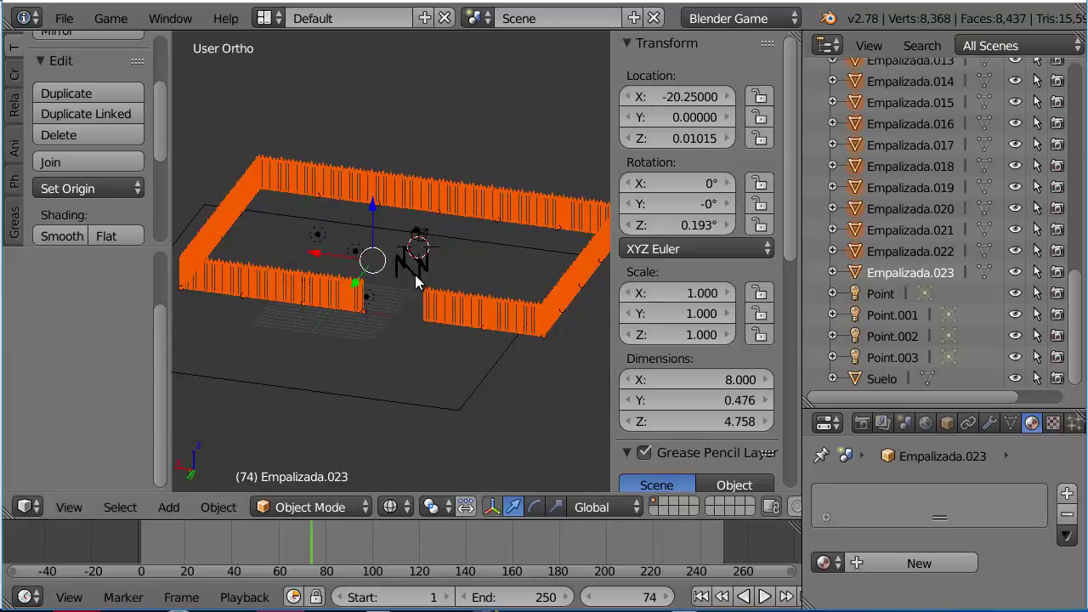
scroll(415, 274, up, 6)
scroll(415, 275, down, 4)
- Leave only Empalizada.023 selected in the Outliner, after toggling between it and Empalizada.022
scroll(415, 274, up, 2)
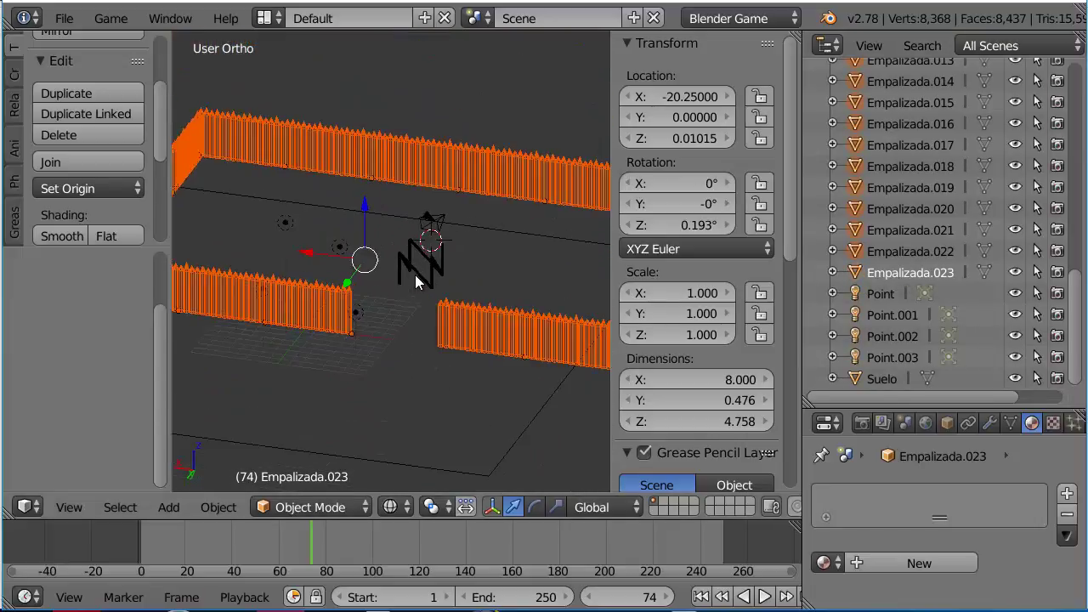
scroll(414, 274, up, 1)
scroll(415, 275, down, 1)
click(895, 275)
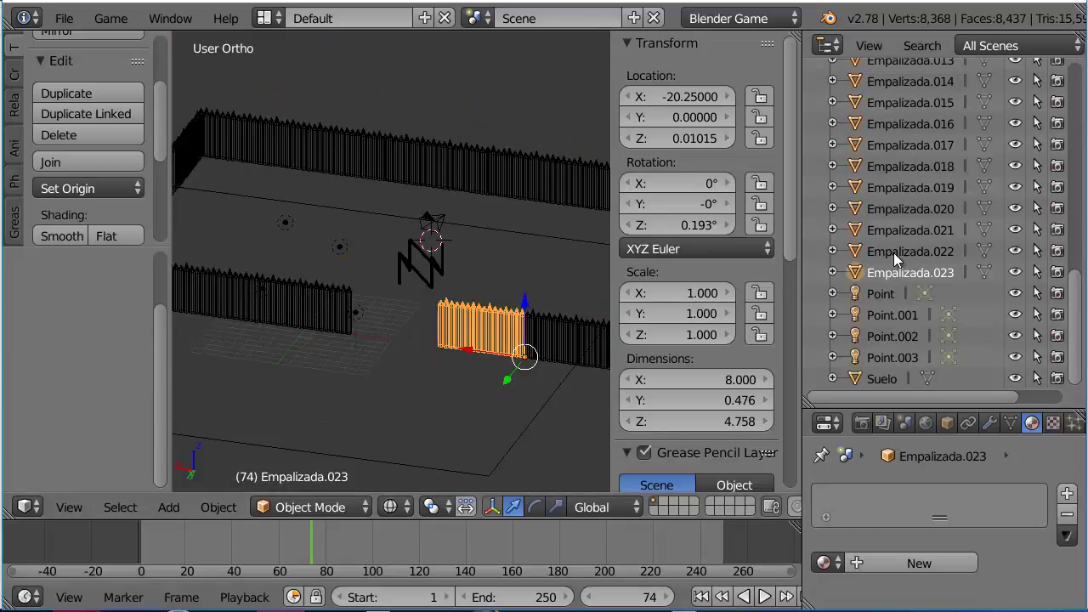
click(893, 253)
ctrl+click(892, 270)
scroll(898, 268, up, 2)
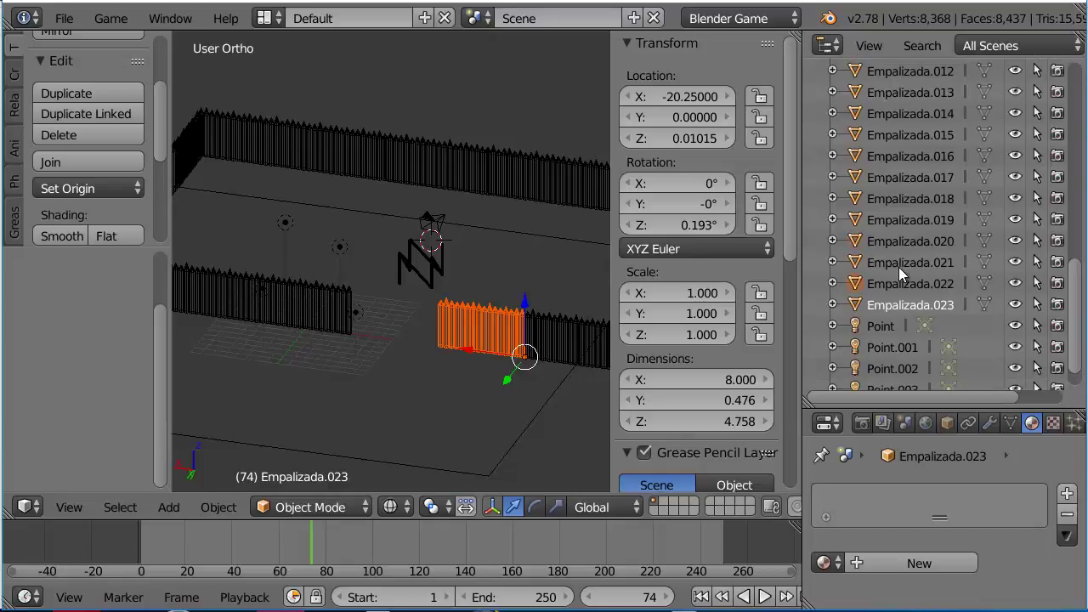
click(899, 267)
click(898, 276)
click(900, 296)
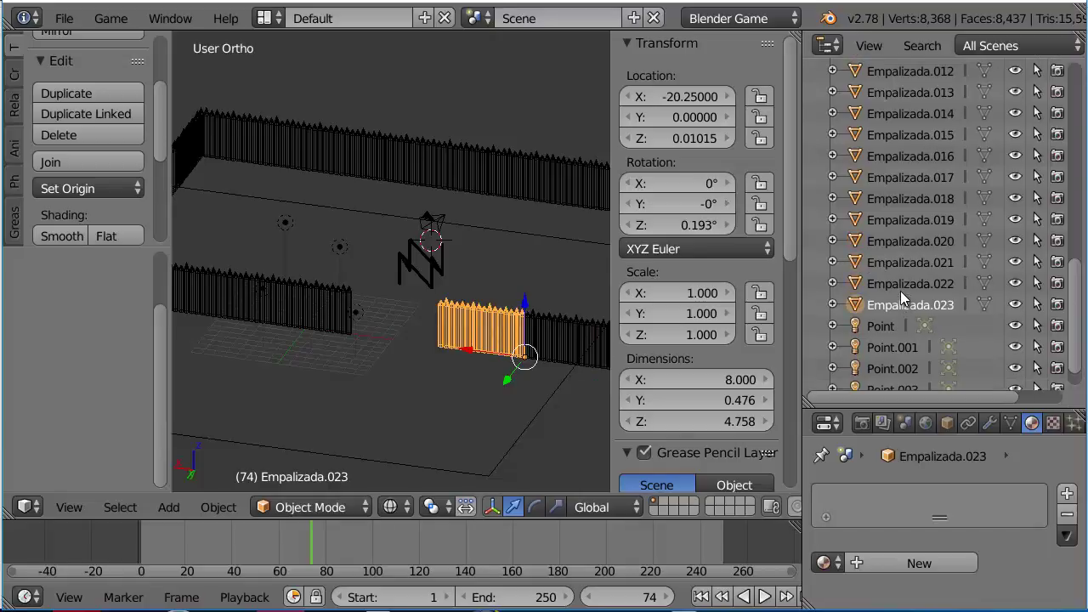
click(899, 289)
click(899, 303)
click(898, 289)
click(896, 302)
- Delete the Empalizada.023 fence segment
key(x)
click(490, 314)
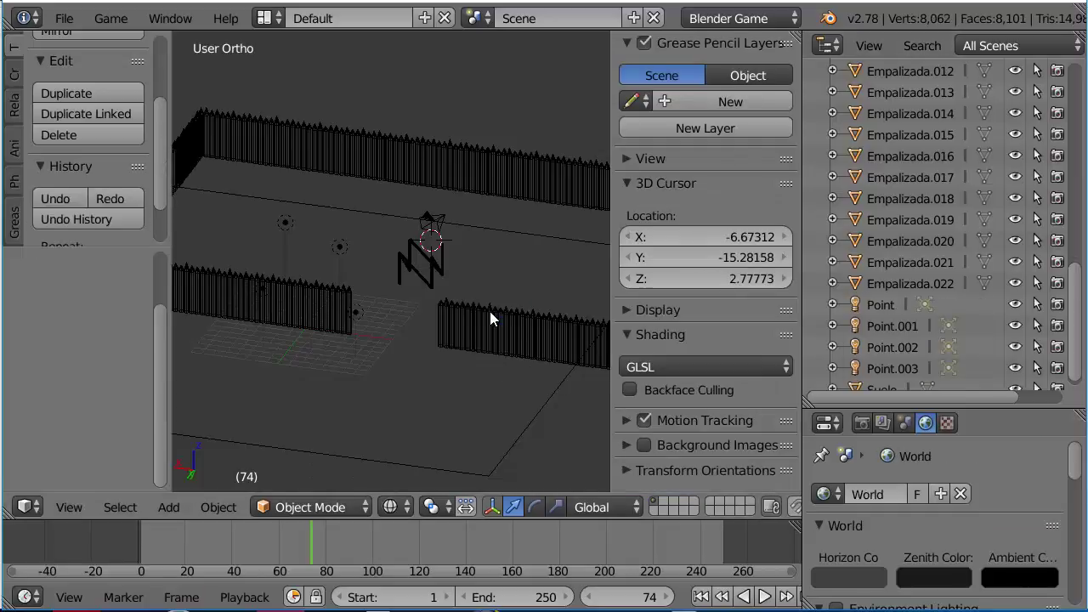
scroll(935, 280, up, 2)
scroll(958, 272, up, 5)
scroll(958, 272, down, 3)
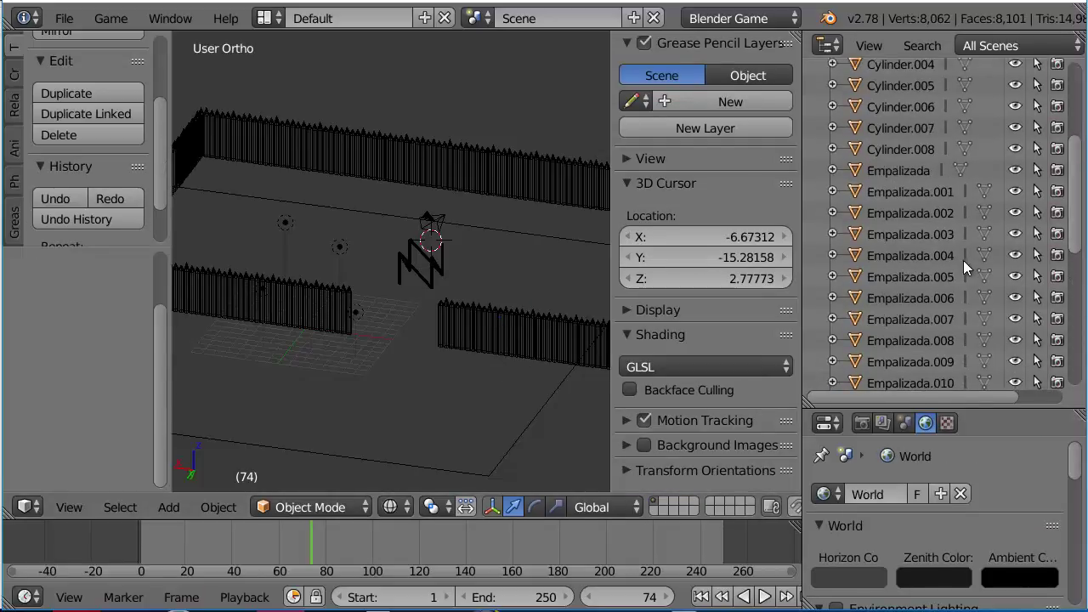
- Select Empalizada and add Empalizada.001 through Empalizada.011 to the selection
click(903, 170)
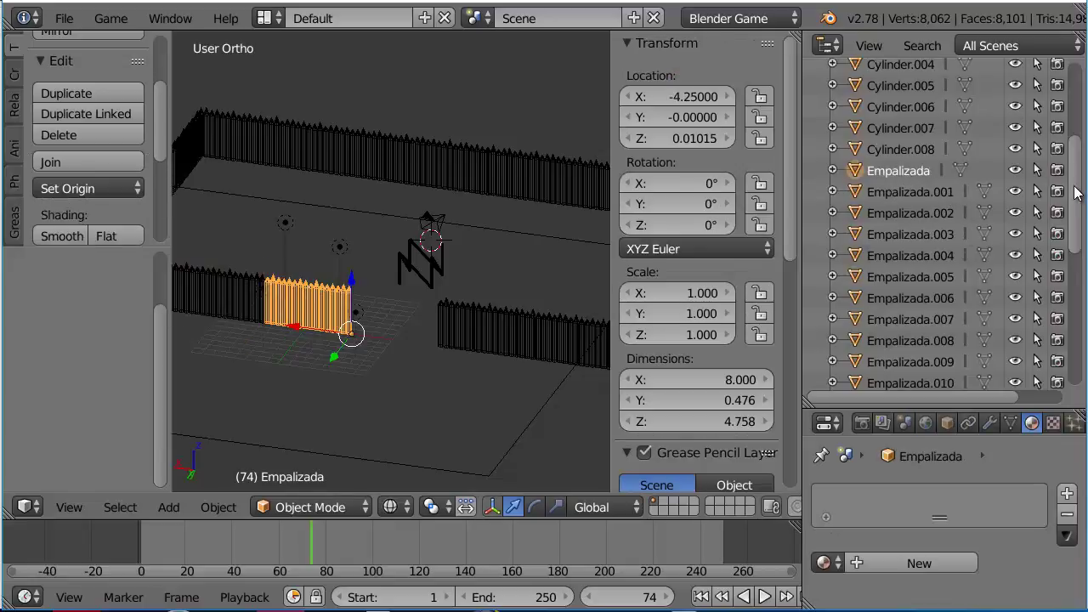
scroll(931, 151, down, 2)
ctrl+click(929, 151)
ctrl+click(926, 170)
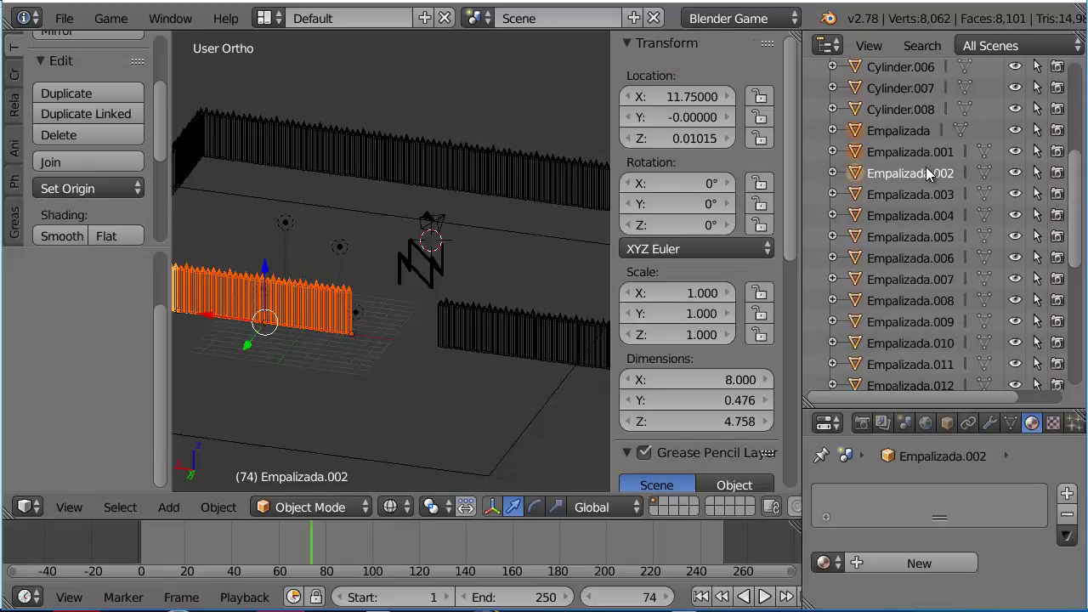
ctrl+click(924, 192)
ctrl+click(921, 215)
ctrl+click(922, 236)
ctrl+click(913, 255)
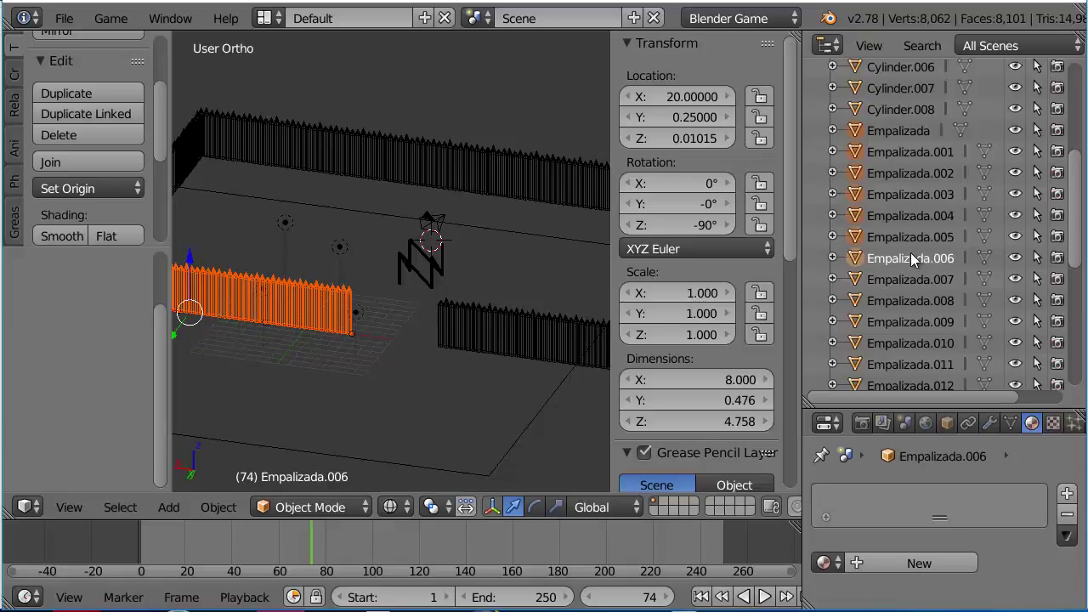
ctrl+click(920, 278)
ctrl+click(918, 301)
ctrl+click(929, 321)
ctrl+click(921, 341)
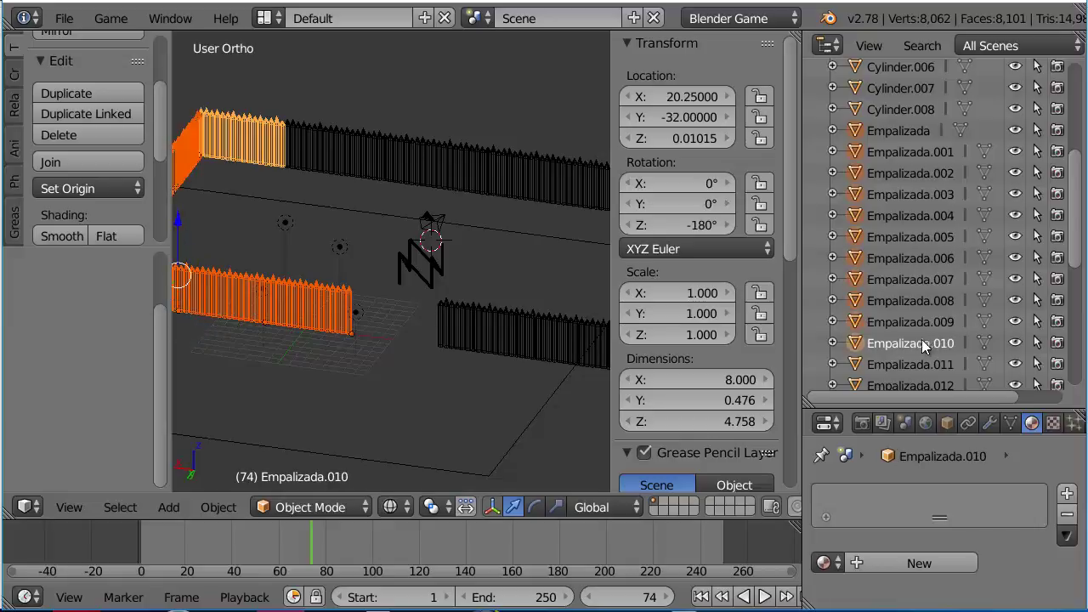
ctrl+click(924, 363)
- Add Empalizada.012 through Empalizada.022, leaving Empalizada.022 as the active segment
drag(1077, 237, 1074, 285)
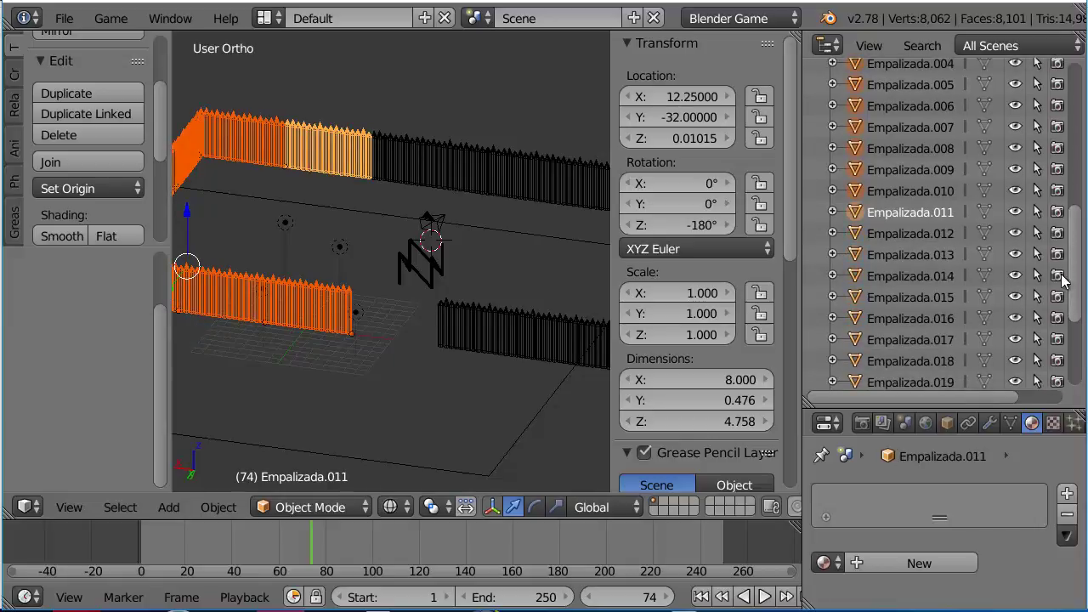
ctrl+click(925, 233)
ctrl+click(927, 255)
ctrl+click(925, 275)
ctrl+click(922, 297)
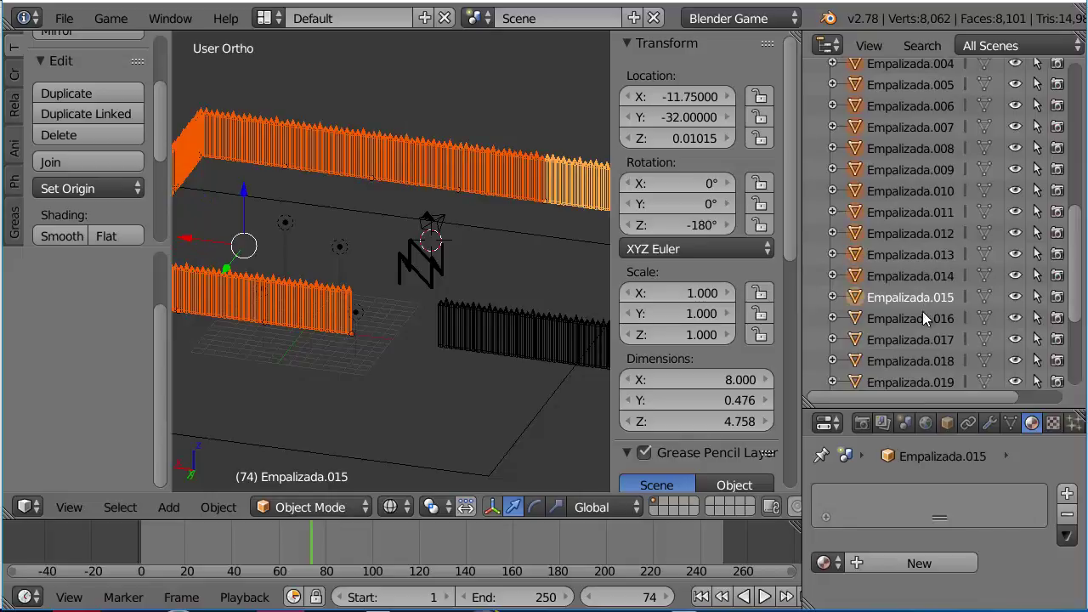
ctrl+click(919, 318)
ctrl+click(917, 339)
ctrl+click(923, 359)
scroll(965, 311, down, 3)
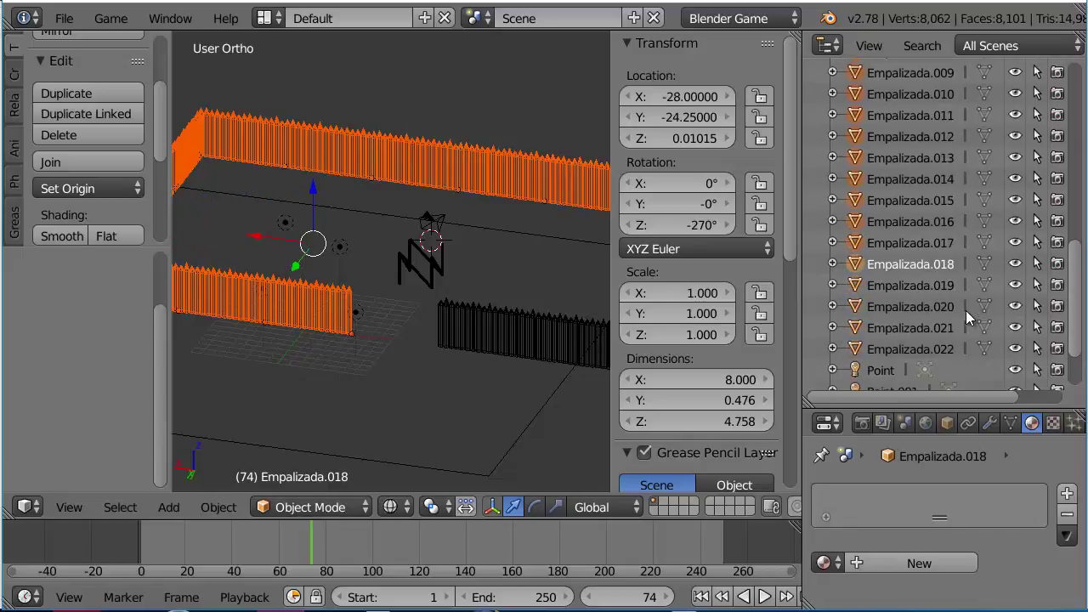
scroll(965, 310, down, 2)
ctrl+click(912, 204)
ctrl+click(914, 228)
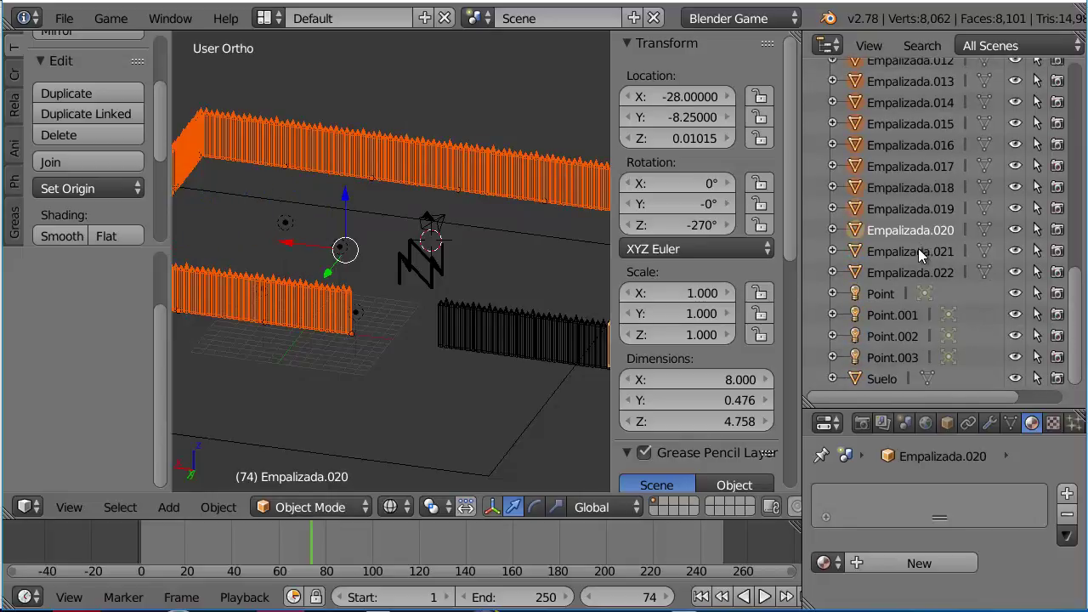
ctrl+click(918, 250)
ctrl+click(921, 272)
scroll(490, 255, down, 3)
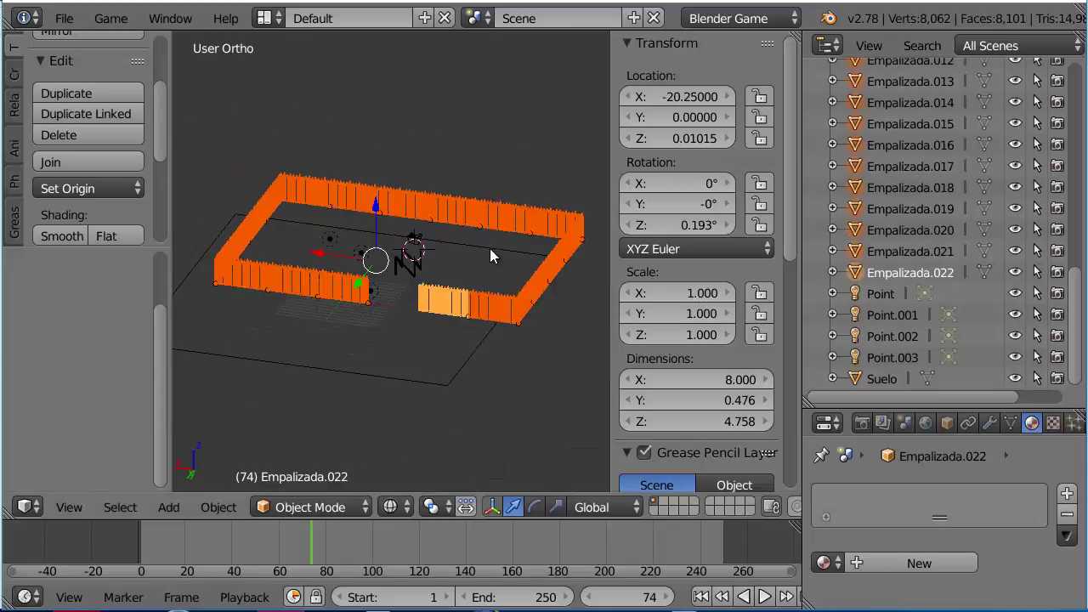
scroll(490, 255, up, 1)
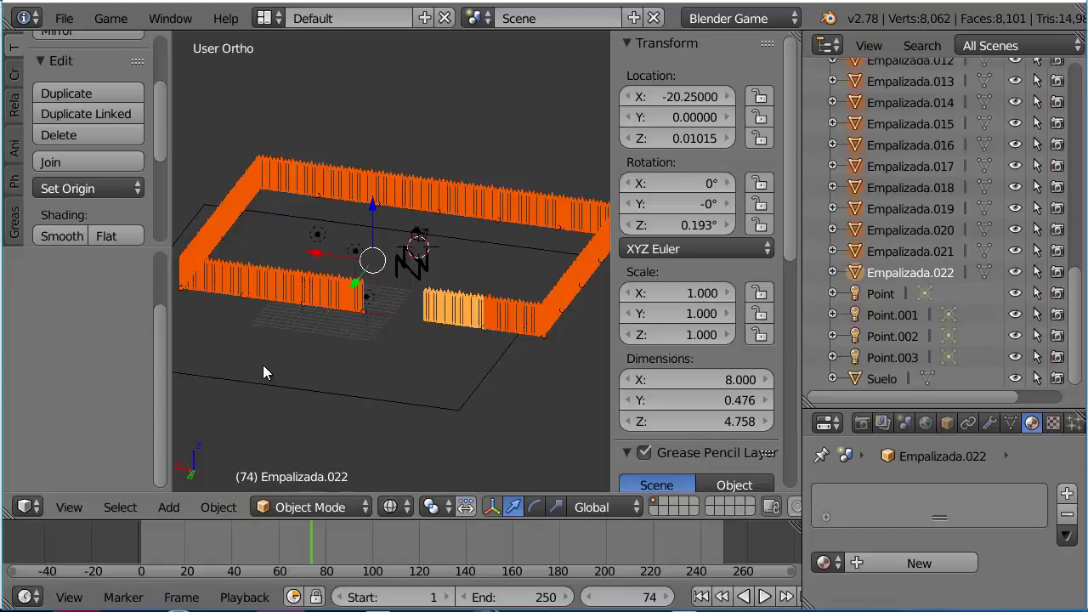
- Link Empalizada.022's Object Data to all selected fence segments with Ctrl+L
key(ctrl+l)
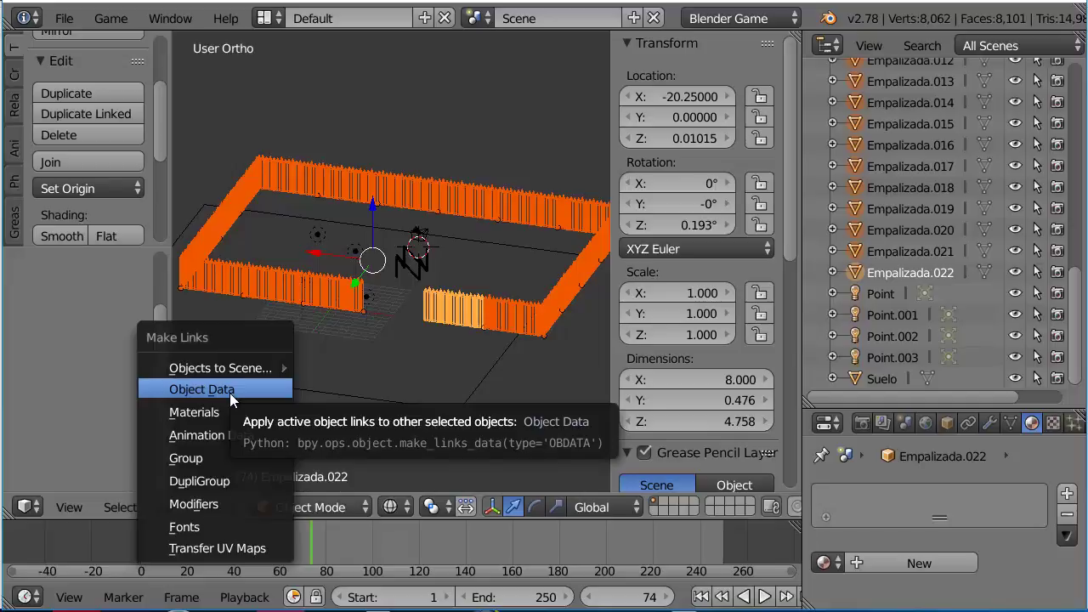
click(229, 393)
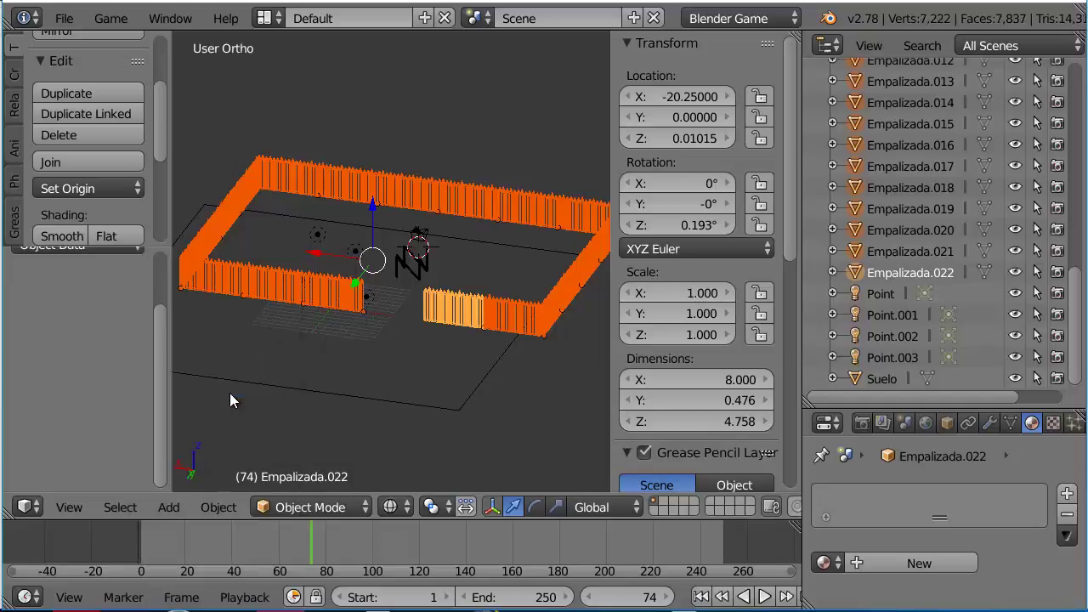
- Enlarge the Properties area, show Empalizada.022's mesh data, and list the Cylinder meshes
scroll(324, 373, up, 1)
scroll(324, 372, down, 1)
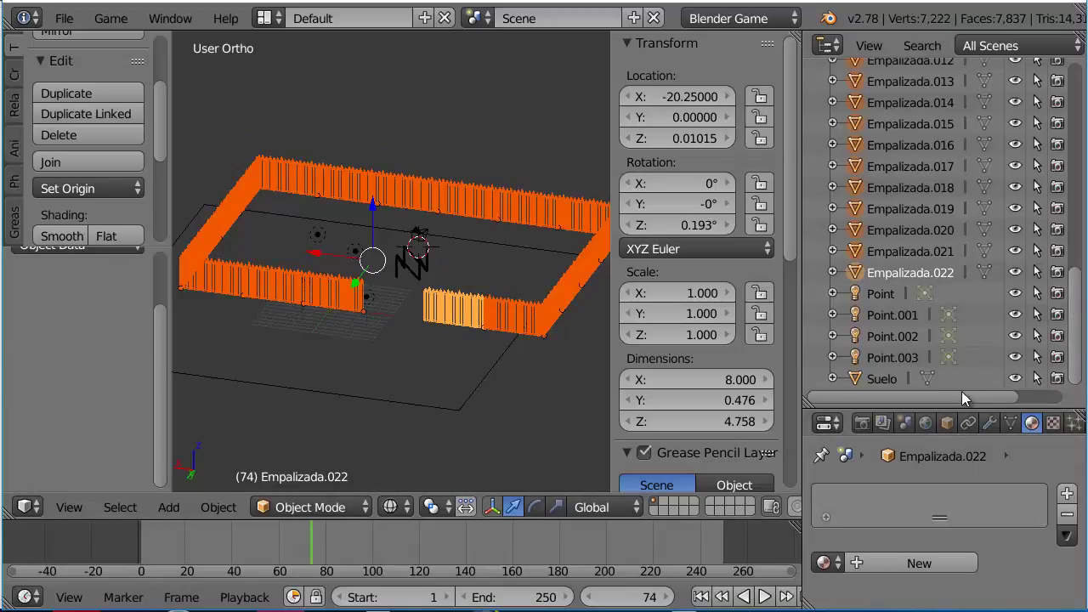
drag(958, 360, 965, 204)
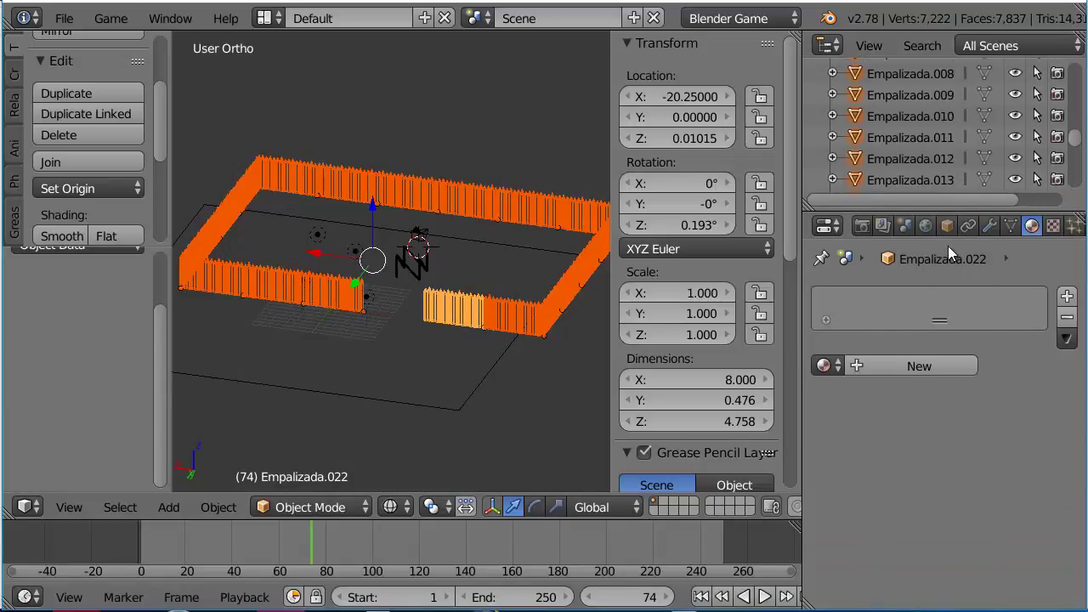
click(1009, 225)
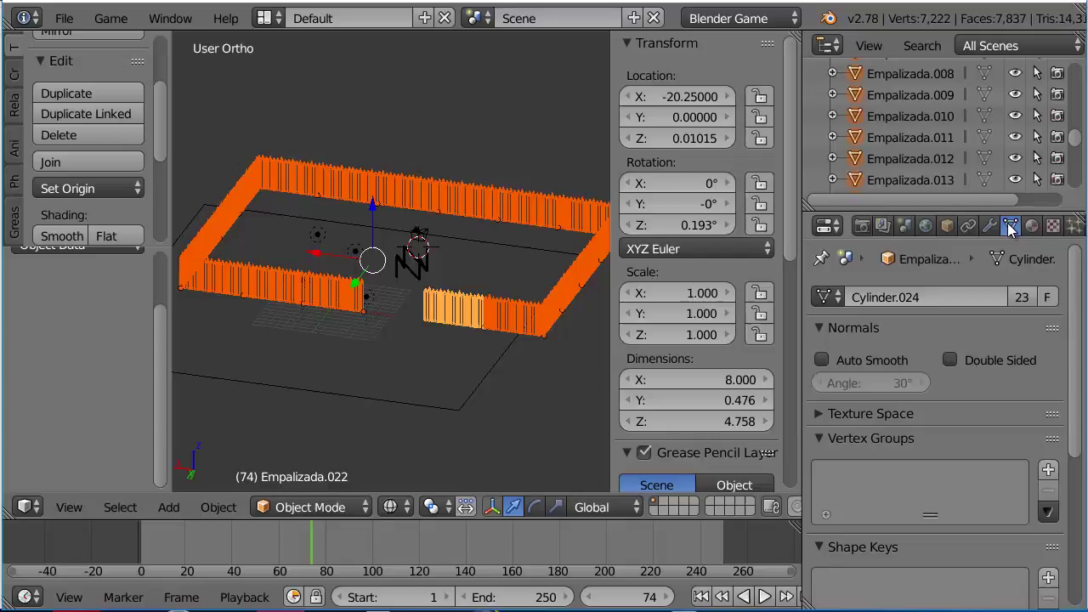
click(830, 296)
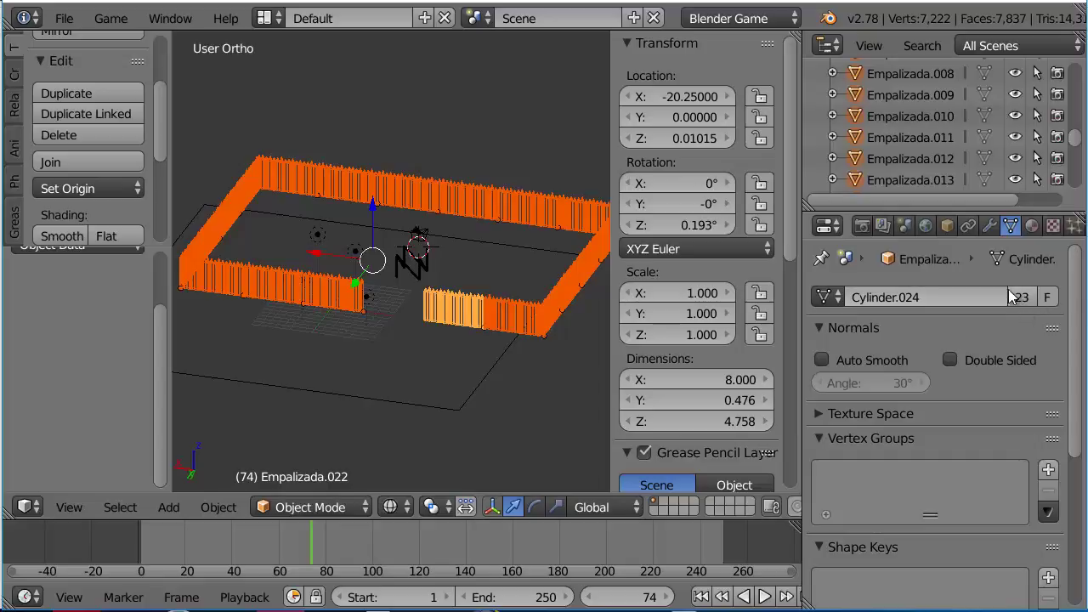
- Browse the Cylinder mesh list, then save the blend file
click(829, 296)
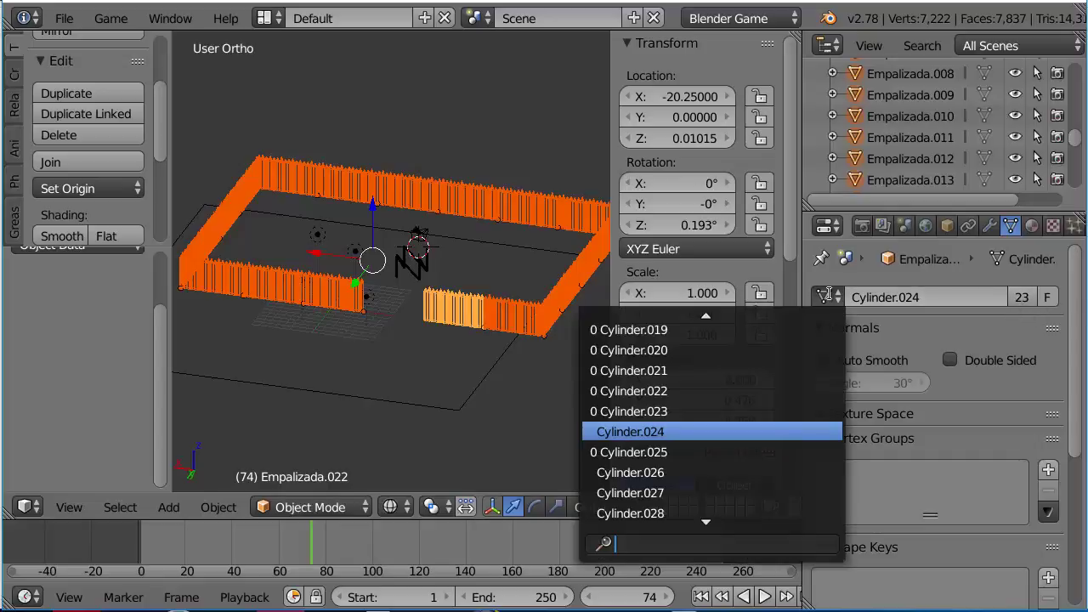
scroll(732, 418, up, 5)
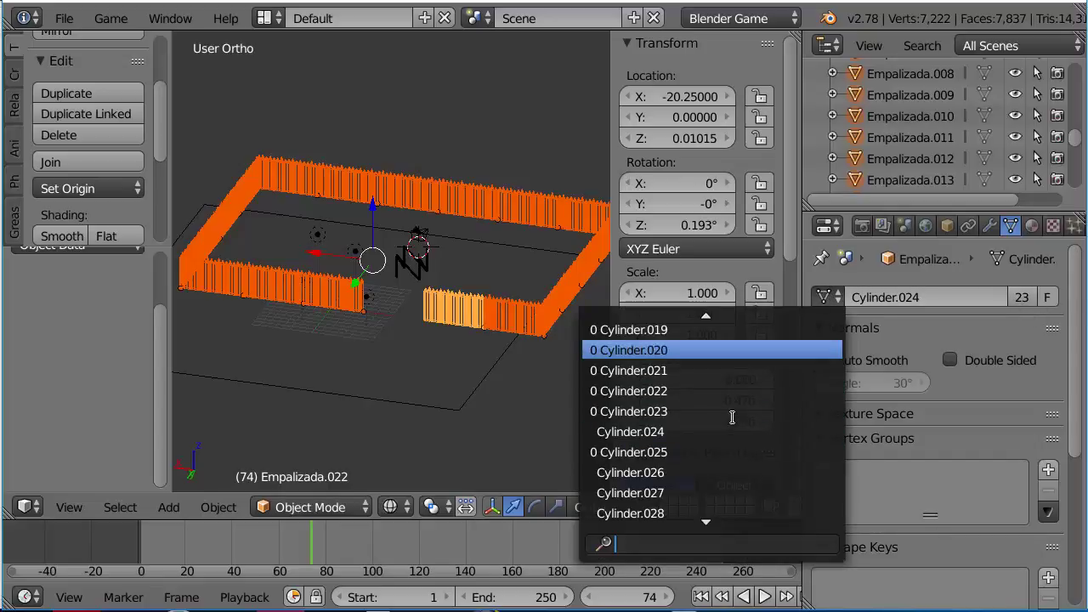
scroll(732, 417, up, 3)
scroll(731, 417, up, 7)
scroll(731, 417, up, 4)
scroll(732, 418, down, 5)
scroll(732, 417, down, 9)
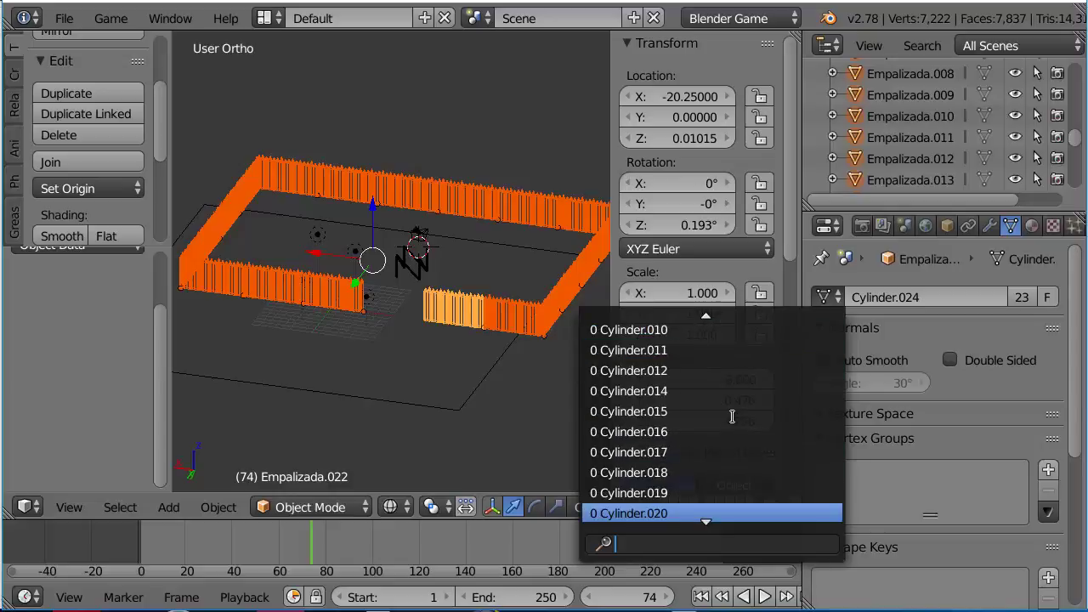
scroll(732, 418, down, 8)
scroll(731, 416, down, 4)
scroll(731, 416, up, 3)
scroll(731, 416, up, 5)
scroll(732, 416, up, 6)
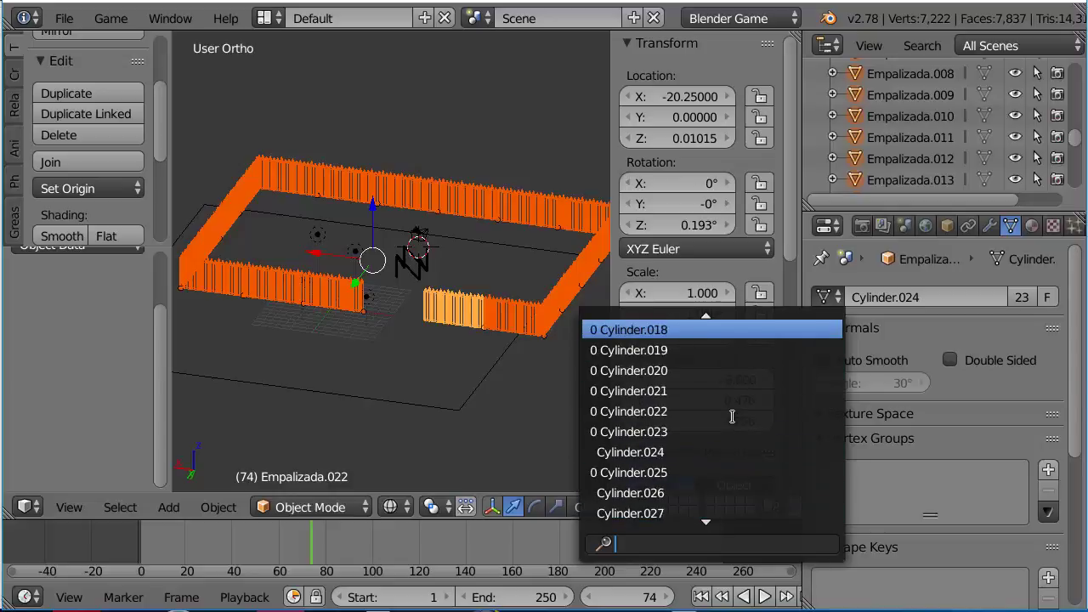
scroll(732, 416, up, 3)
scroll(731, 416, down, 8)
scroll(731, 417, down, 7)
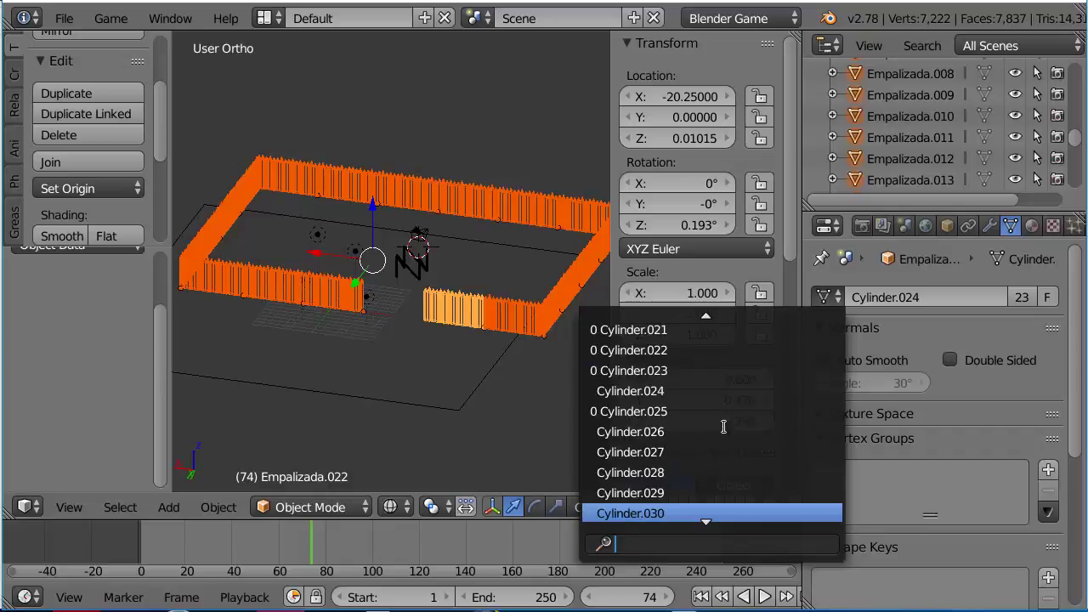
scroll(730, 421, up, 5)
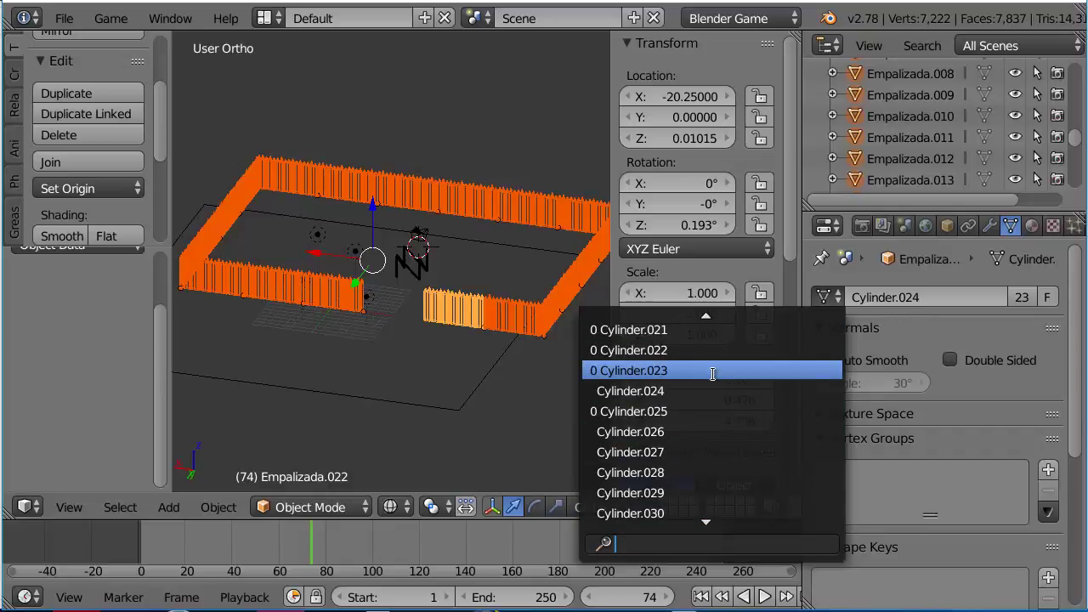
scroll(712, 374, up, 4)
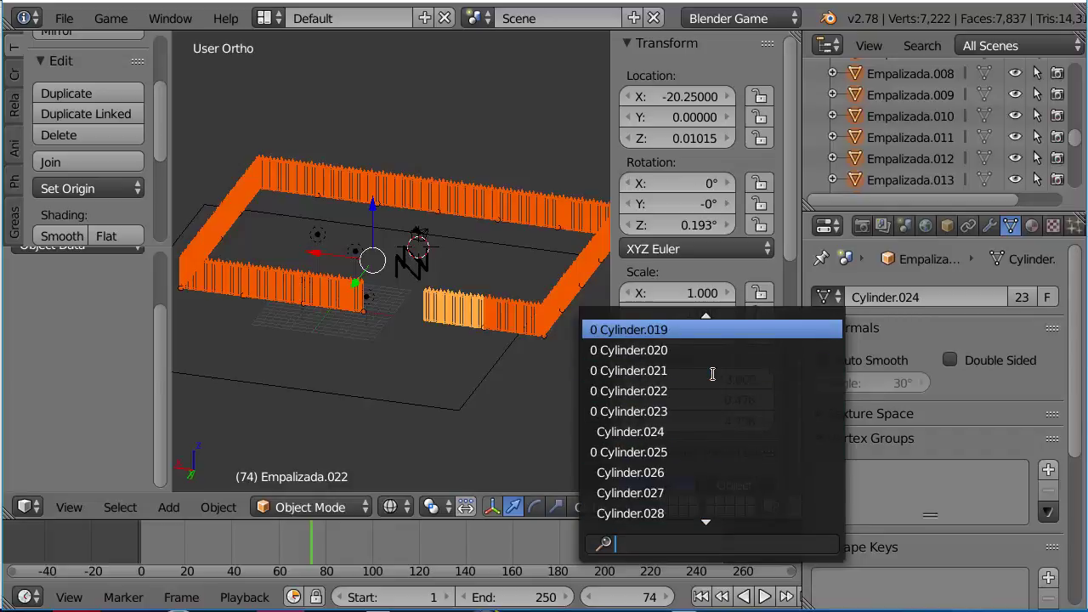
click(68, 19)
click(121, 182)
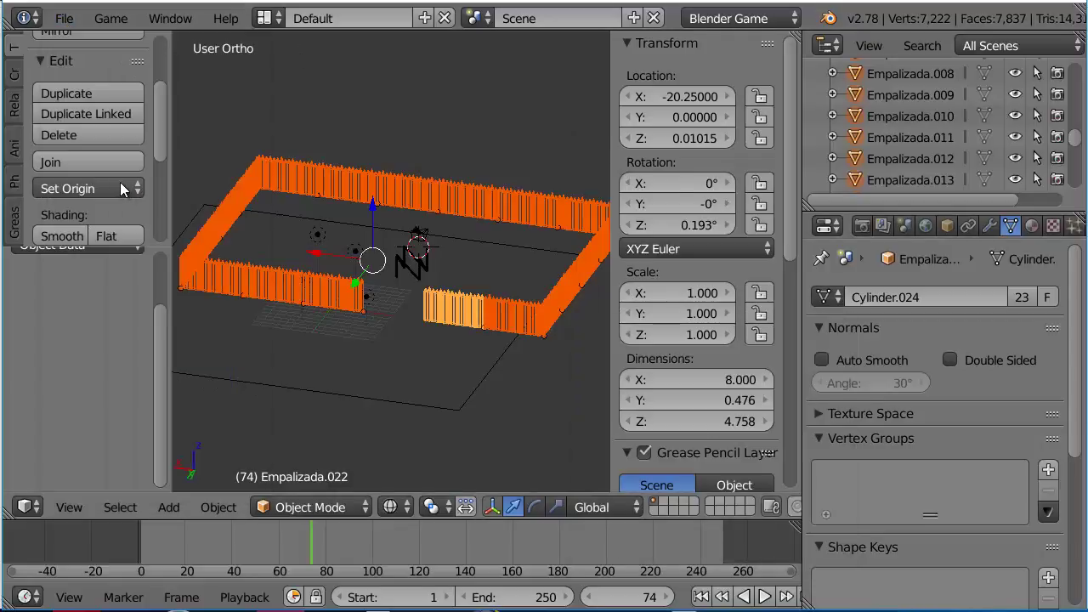
- Recheck the Cylinder mesh list and close it, keeping Cylinder.024 as the mesh
click(823, 298)
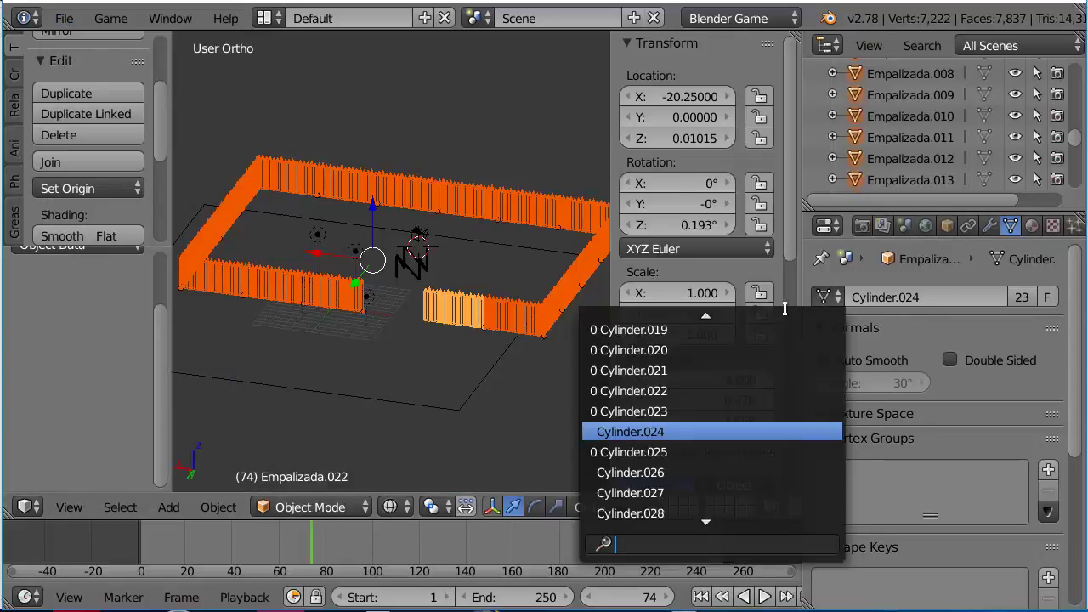
scroll(769, 349, up, 5)
scroll(743, 364, down, 2)
scroll(741, 366, down, 2)
scroll(741, 366, down, 3)
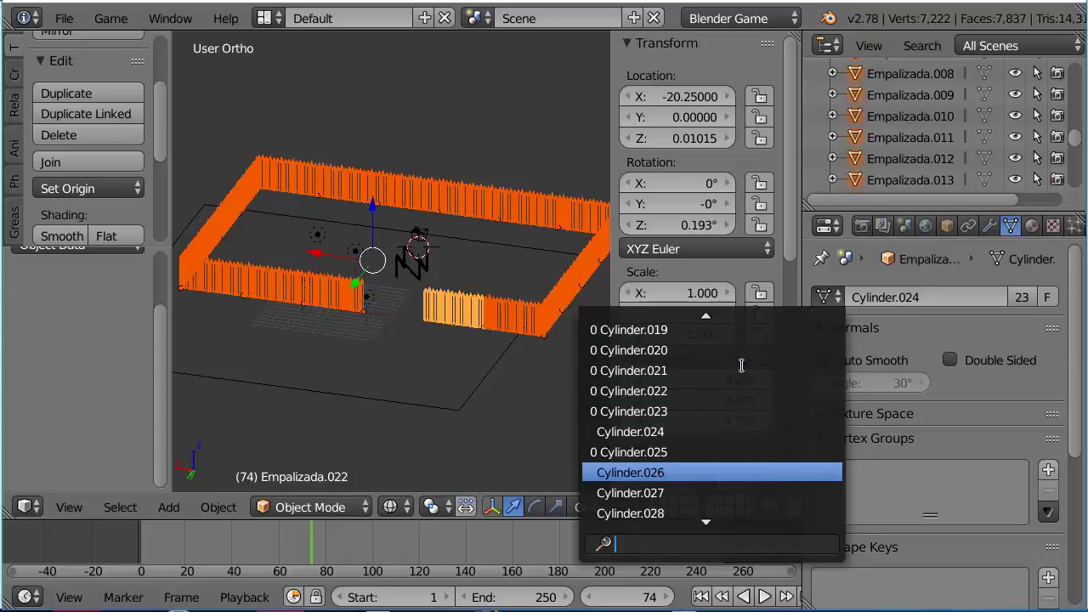
scroll(741, 365, down, 3)
scroll(480, 328, up, 4)
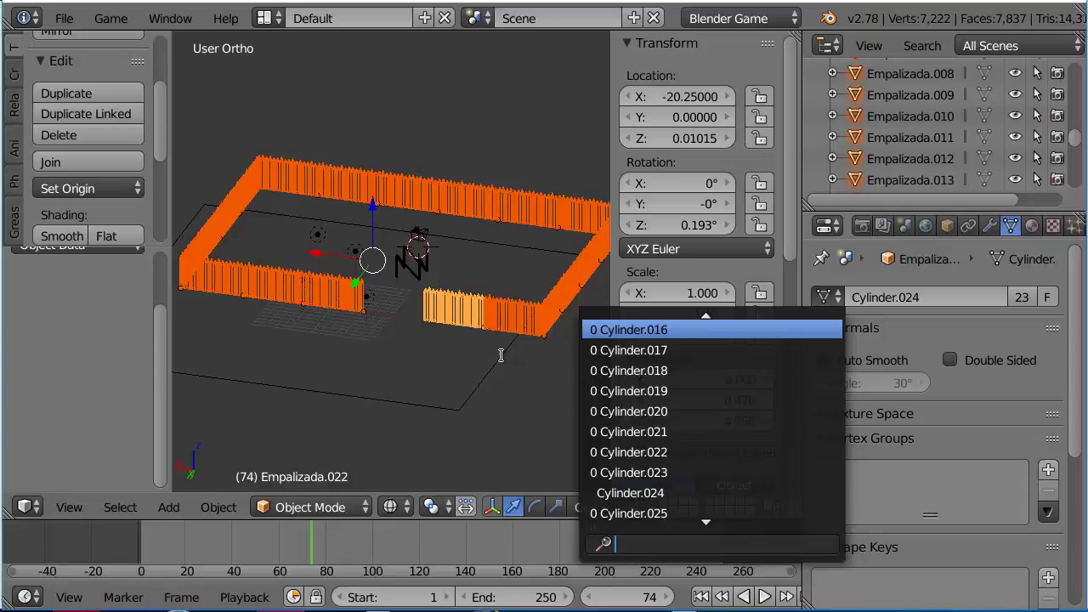
click(474, 322)
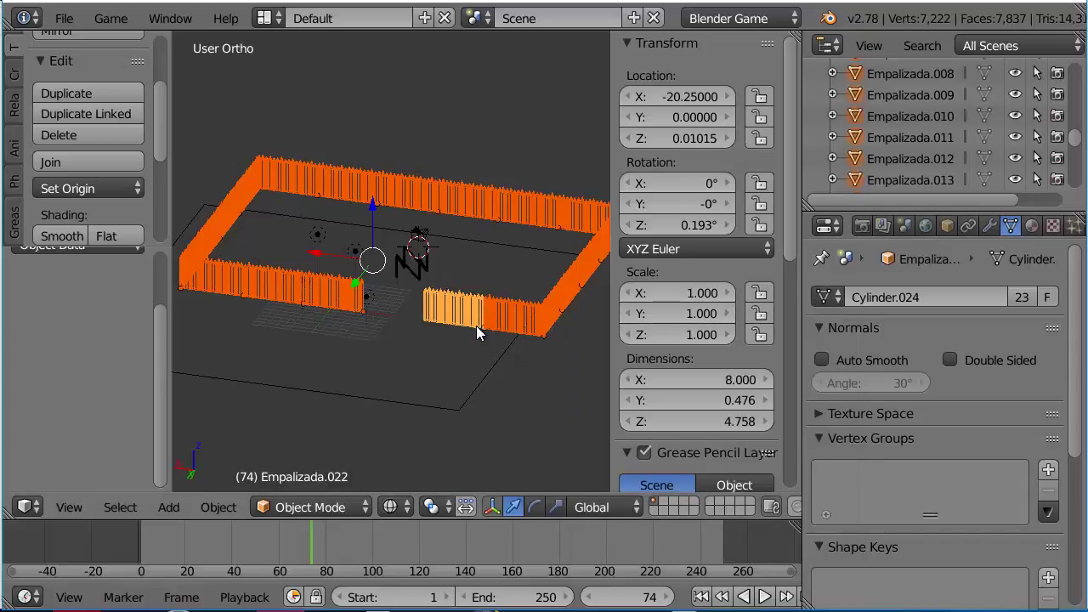
scroll(476, 326, up, 2)
scroll(476, 325, up, 3)
- Enter Edit Mode on the shared fence mesh in wireframe display
key(z)
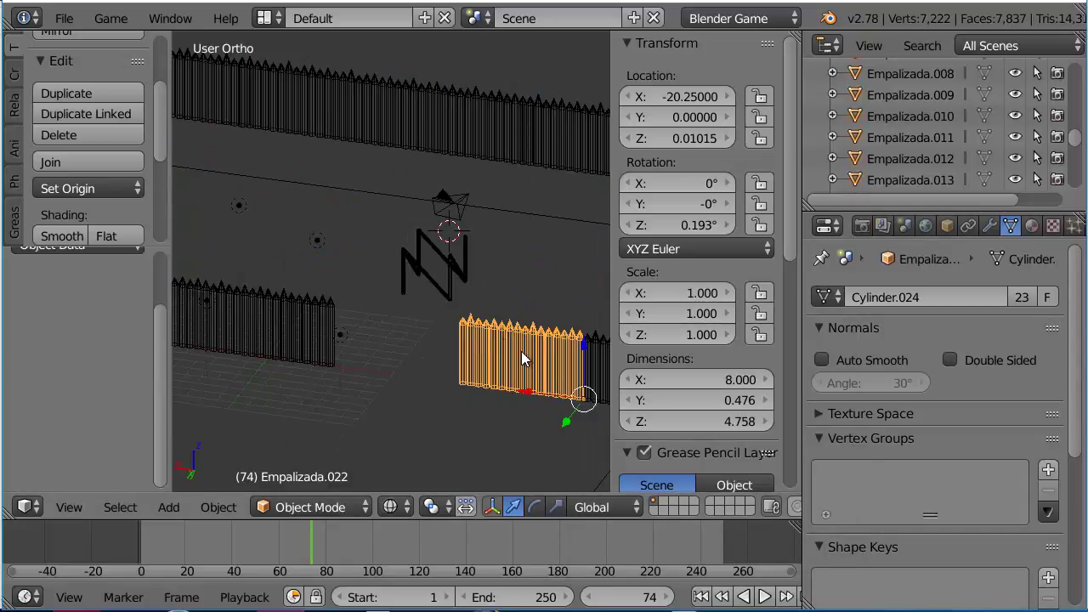
key(Tab)
key(a)
key(a)
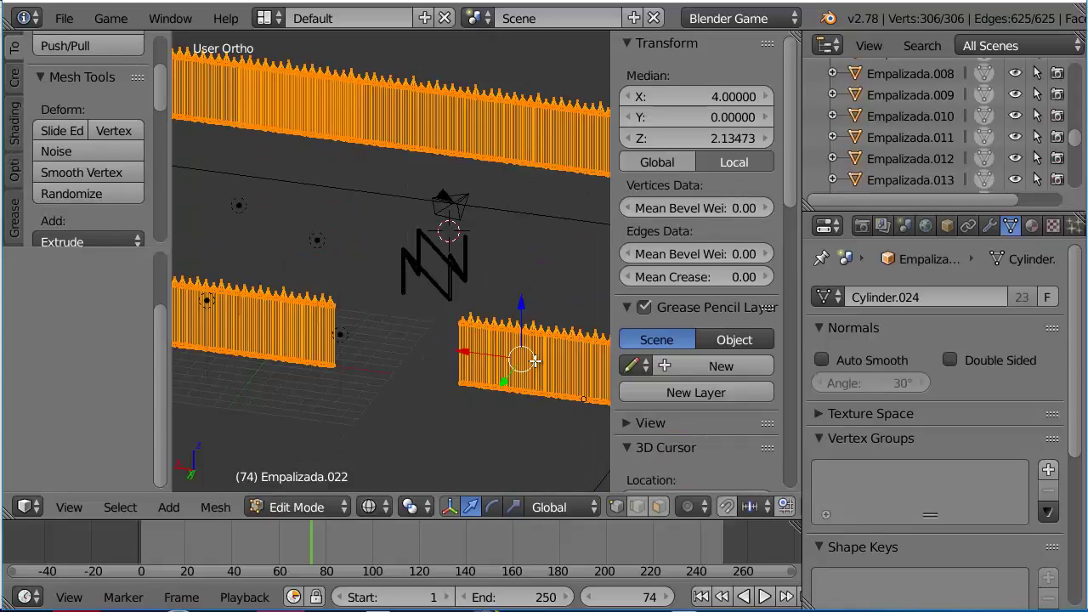
key(z)
key(z)
- Raise one fence vertex along Z to local height 7.20920, forming a tall post
right_click(469, 315)
drag(478, 267, 475, 210)
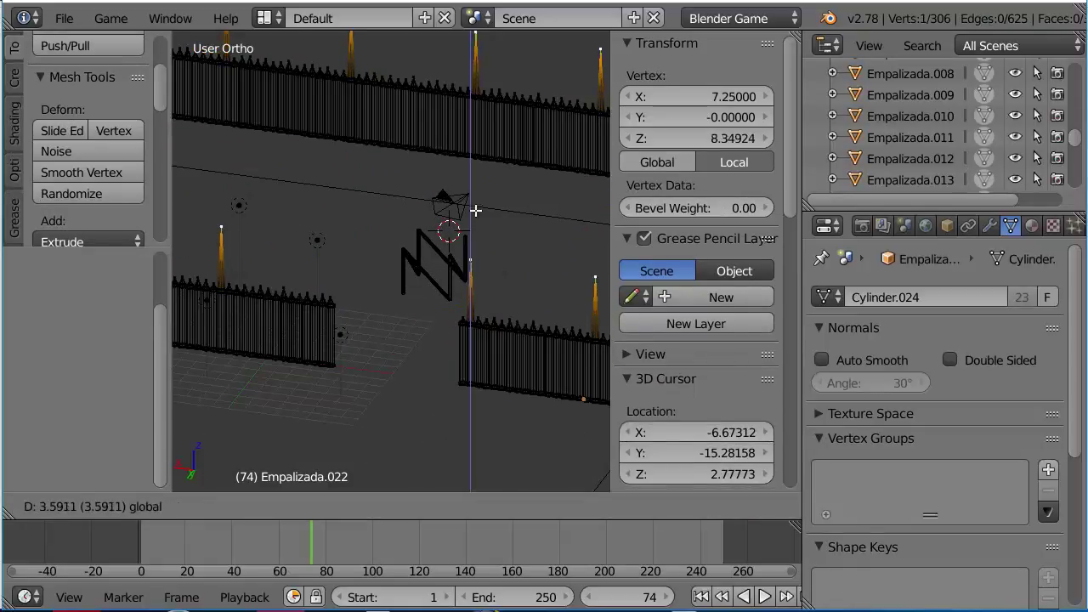
click(473, 270)
scroll(529, 310, down, 3)
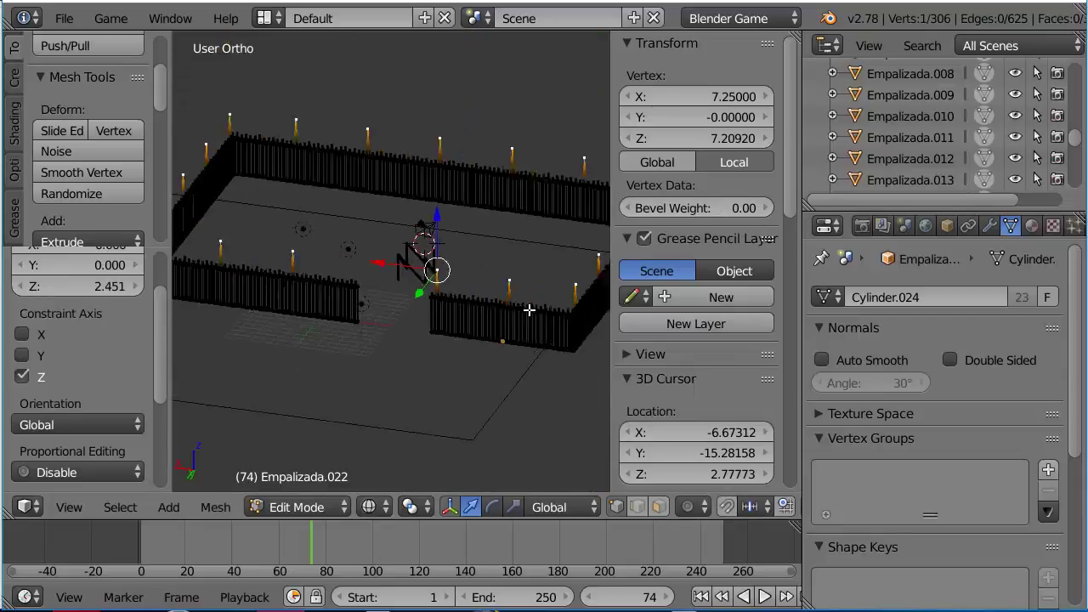
scroll(528, 310, down, 2)
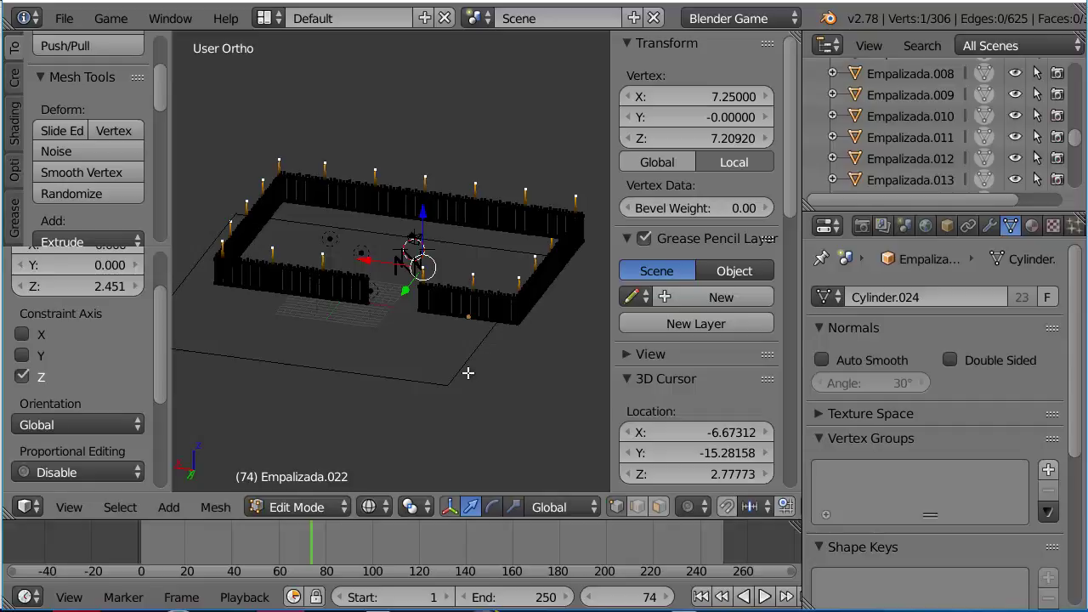
scroll(467, 372, up, 1)
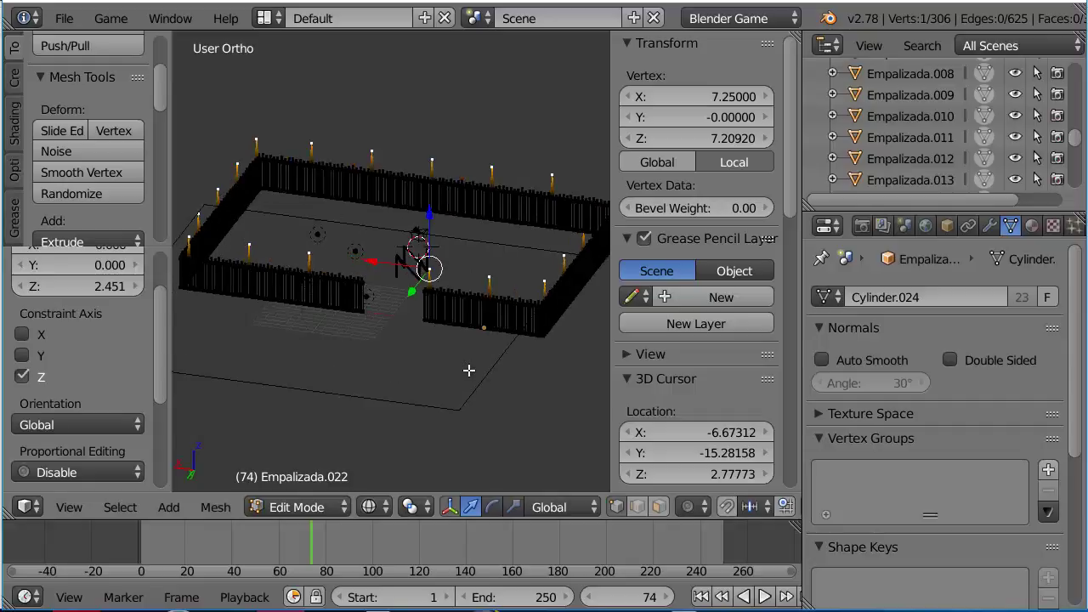
scroll(468, 369, up, 1)
scroll(468, 368, up, 1)
scroll(471, 362, down, 1)
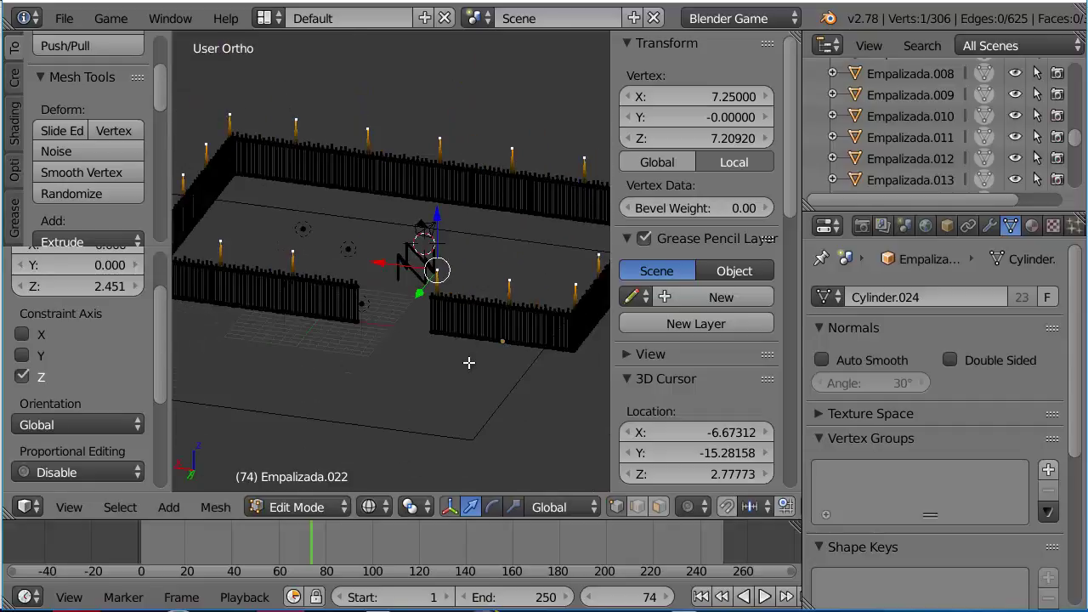
scroll(468, 366, down, 1)
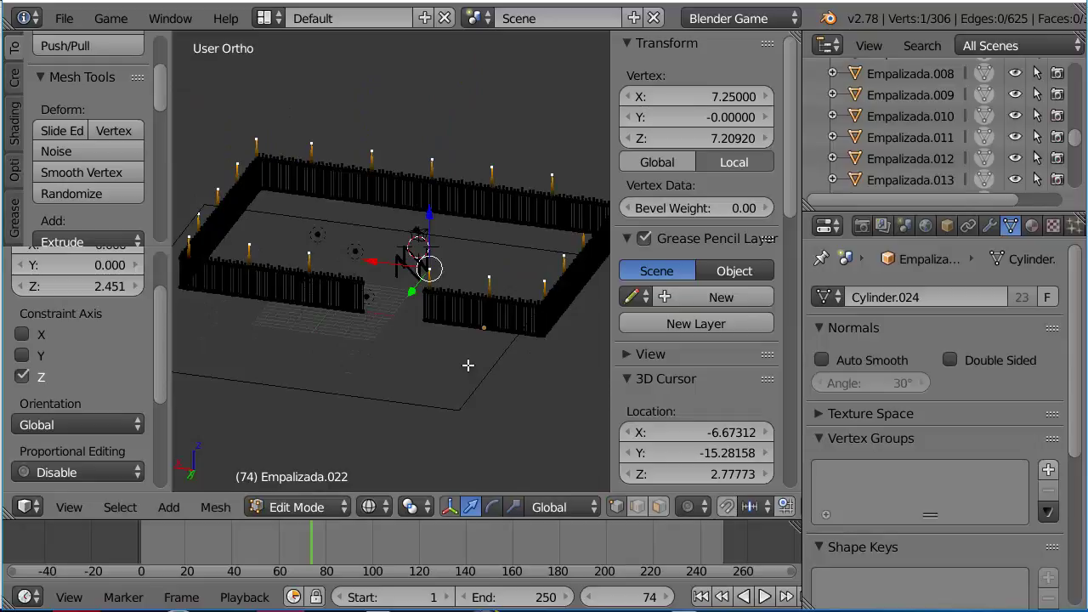
scroll(468, 365, up, 1)
scroll(468, 367, down, 1)
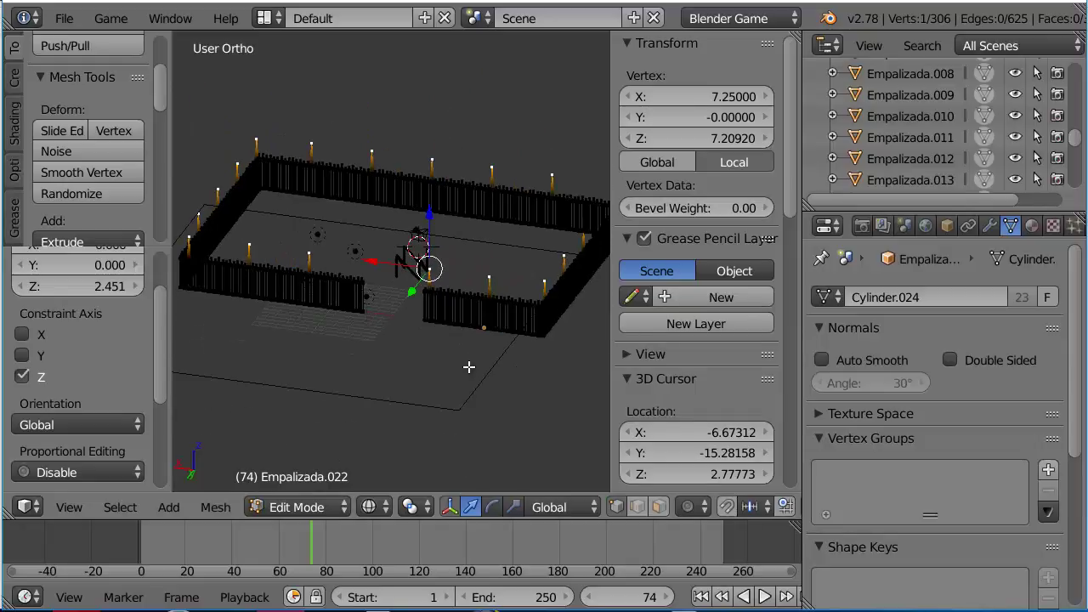